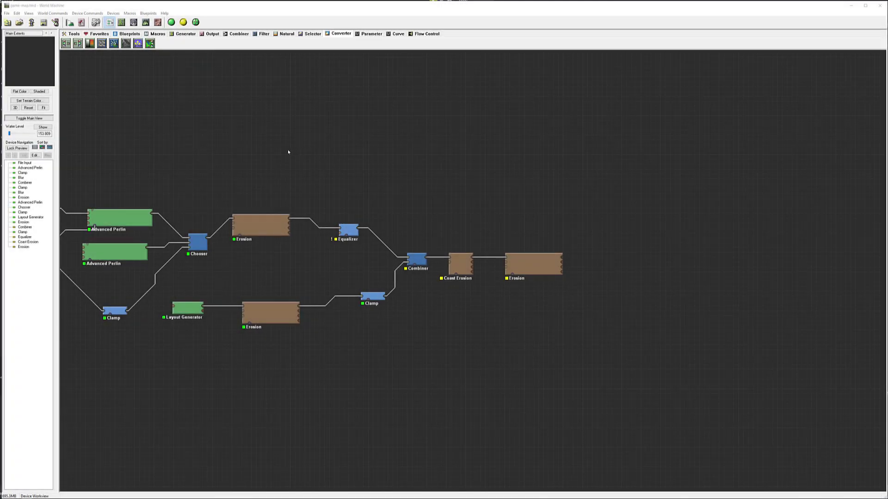
{"action": "right_click_drag", "start_coordinate": [289, 151], "coordinate": [411, 179]}
{"action": "scroll", "coordinate": [411, 180], "scroll_direction": "down", "scroll_amount": 1}
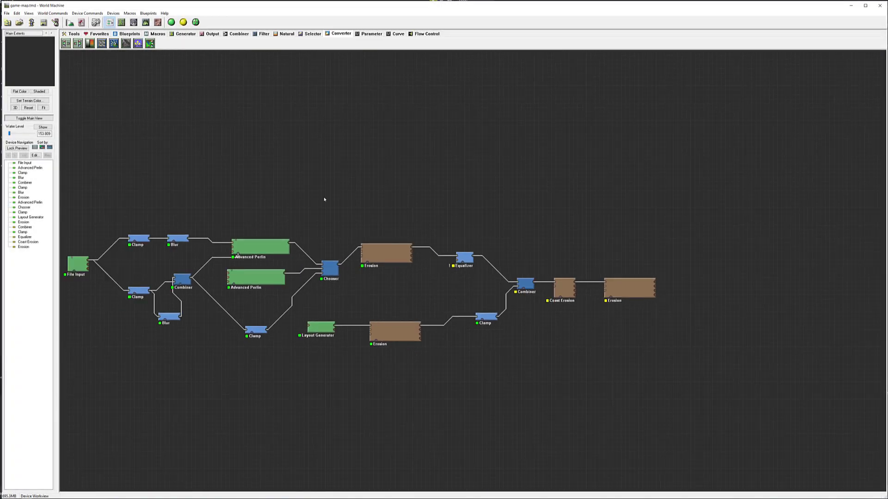
{"action": "right_click_drag", "start_coordinate": [324, 200], "coordinate": [398, 195]}
{"action": "right_click_drag", "start_coordinate": [580, 186], "coordinate": [456, 198]}
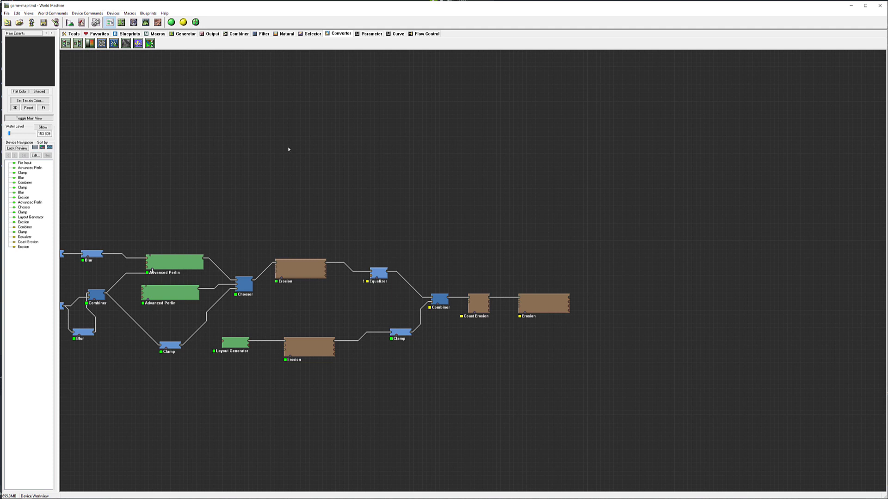
{"action": "left_click", "coordinate": [207, 34]}
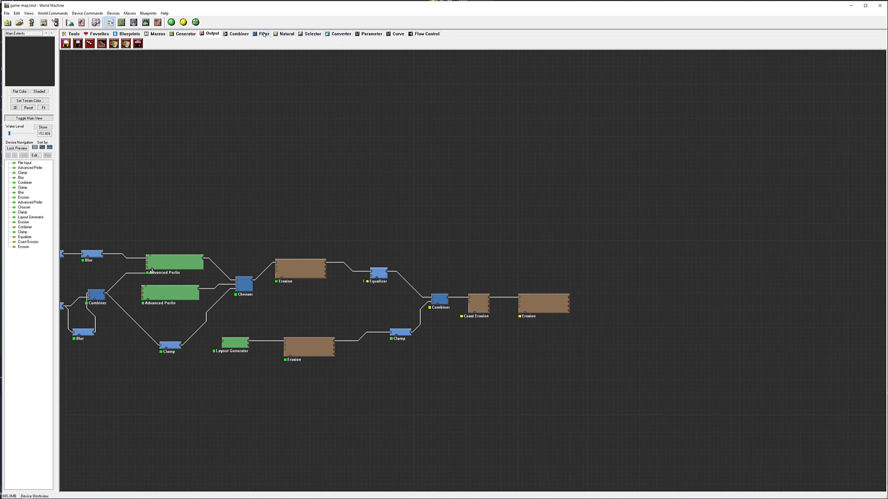
{"action": "left_click", "coordinate": [186, 34]}
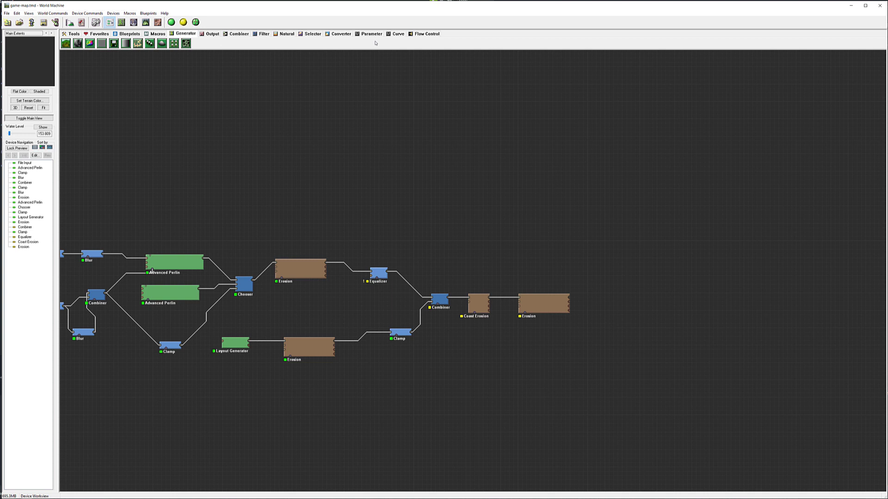
{"action": "left_click", "coordinate": [340, 34]}
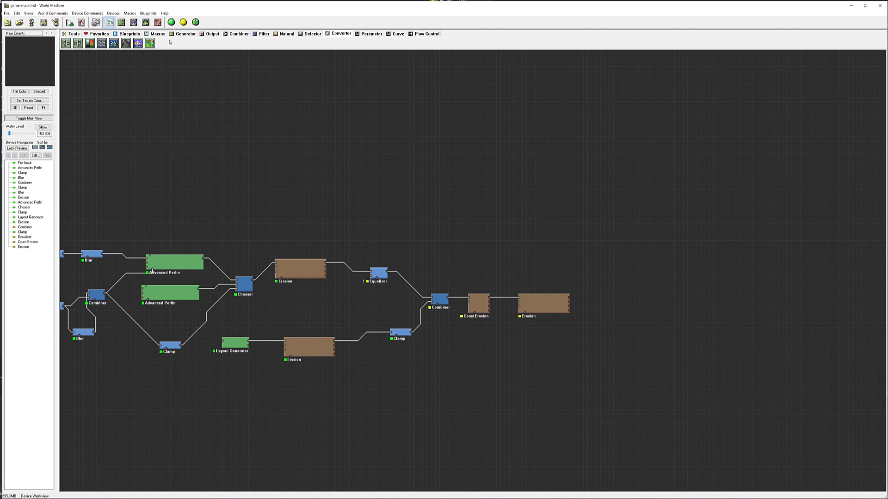
- Add a Color Generator device above and beyond the last Erosion device in the network
{"action": "left_click", "coordinate": [185, 34]}
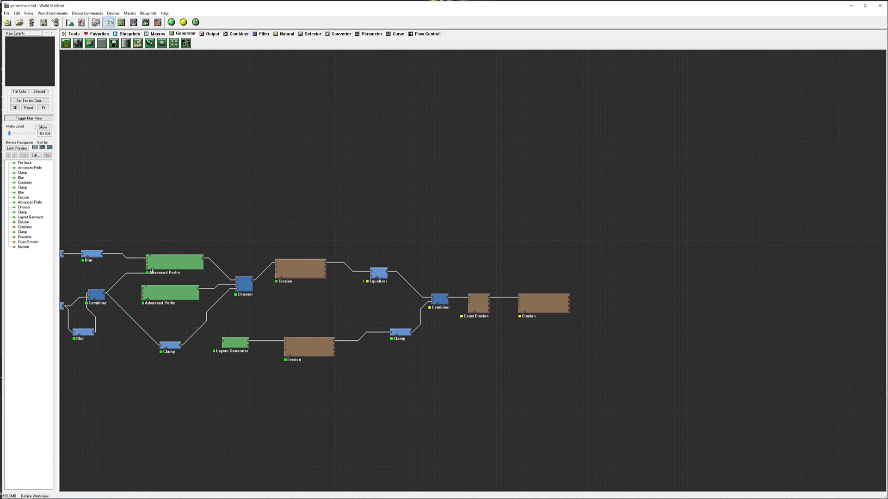
{"action": "left_click", "coordinate": [89, 43]}
{"action": "left_click", "coordinate": [629, 233]}
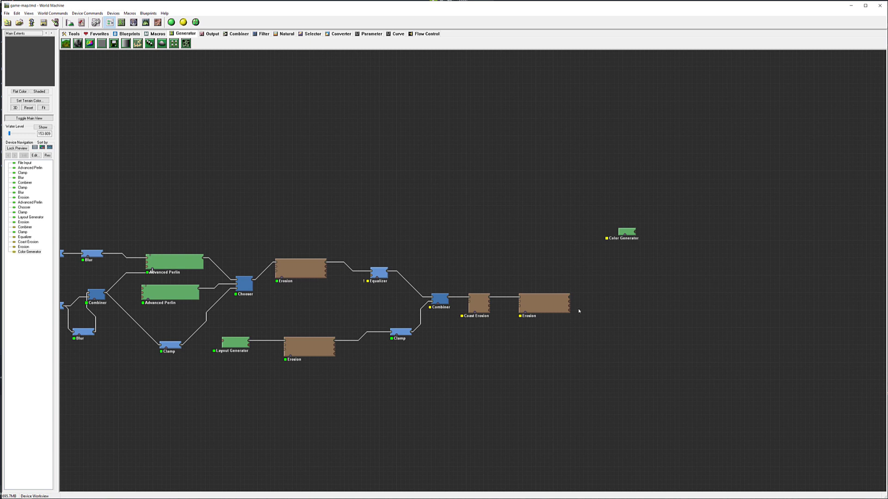
- Set the Color Generator's color to pure red (255, 0, 0)
{"action": "double_click", "coordinate": [627, 232]}
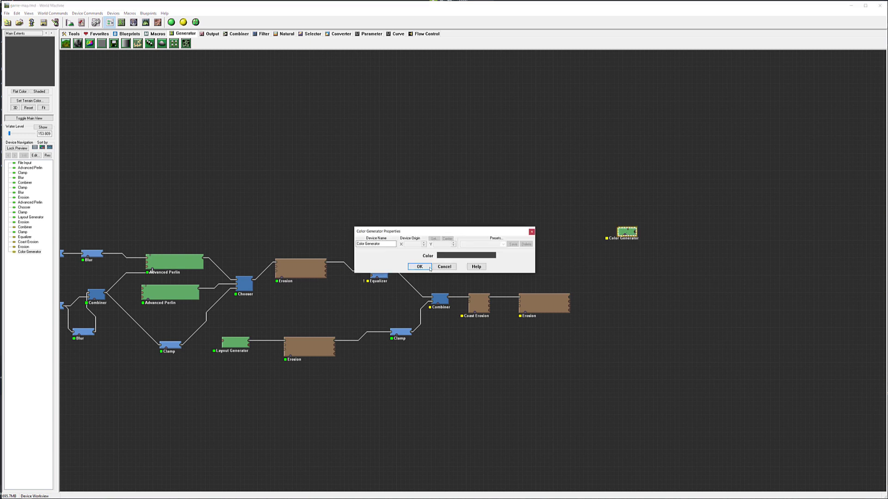
{"action": "left_click", "coordinate": [459, 255]}
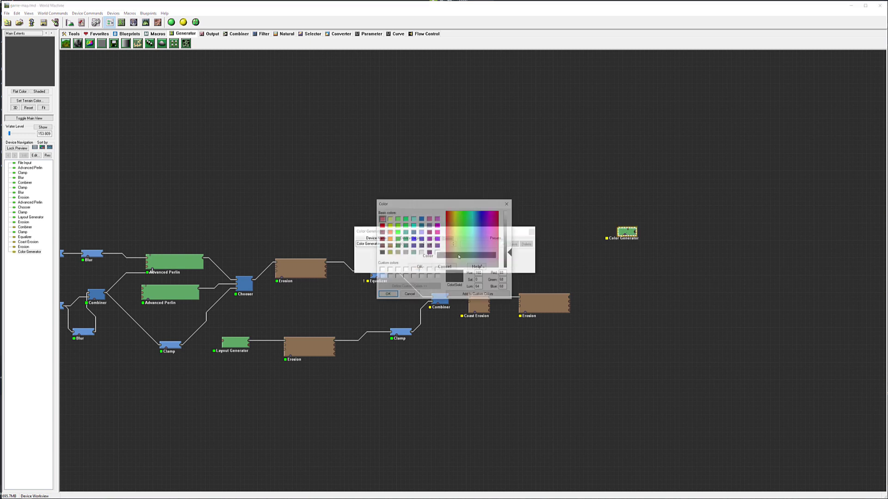
{"action": "left_click", "coordinate": [446, 211]}
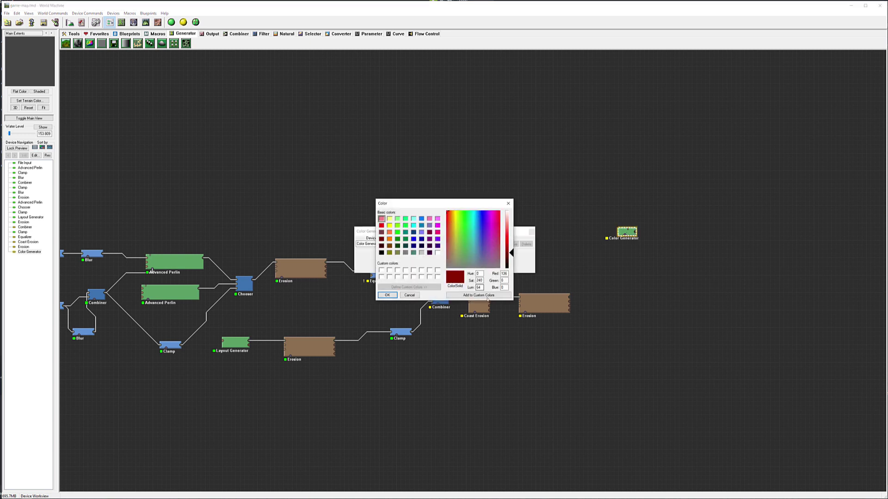
{"action": "left_click", "coordinate": [381, 225]}
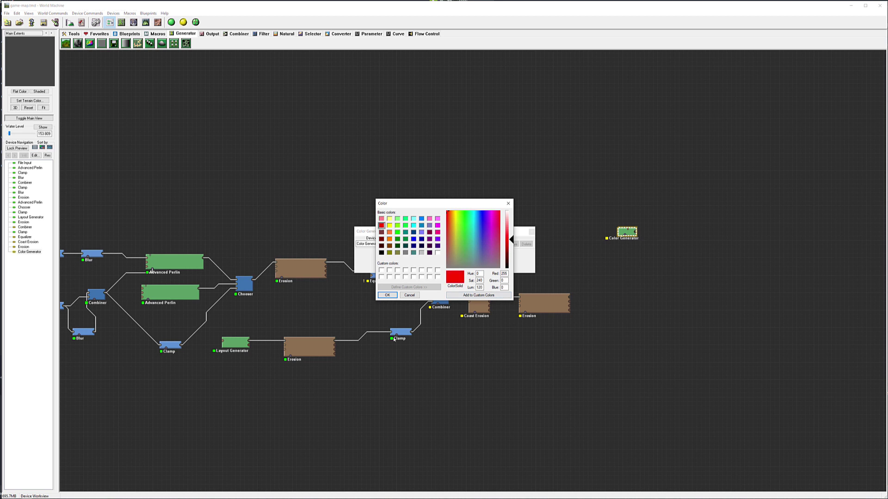
{"action": "left_click", "coordinate": [387, 295]}
{"action": "left_click", "coordinate": [419, 266]}
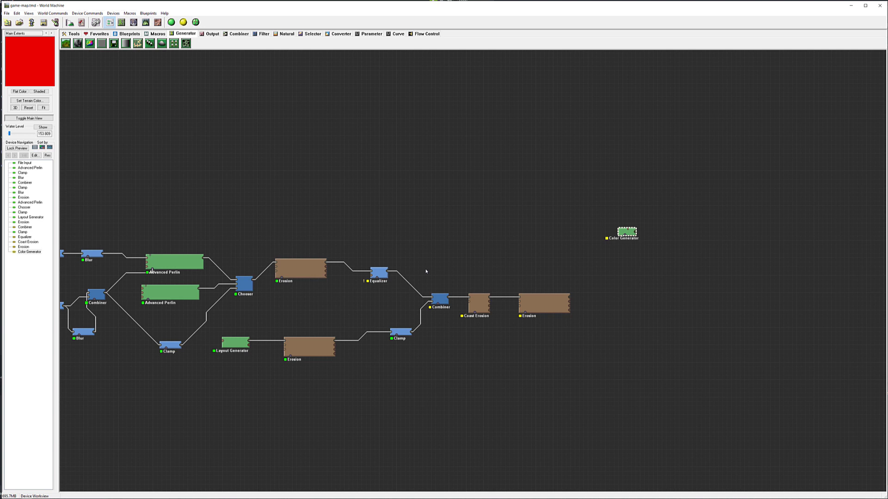
- Move the Color Generator closer to the last Erosion device and connect that Erosion's primary output to the Color Generator's mask input
{"action": "left_click_drag", "start_coordinate": [624, 234], "coordinate": [598, 224]}
{"action": "left_click_drag", "start_coordinate": [570, 298], "coordinate": [600, 224]}
{"action": "left_click", "coordinate": [601, 223]}
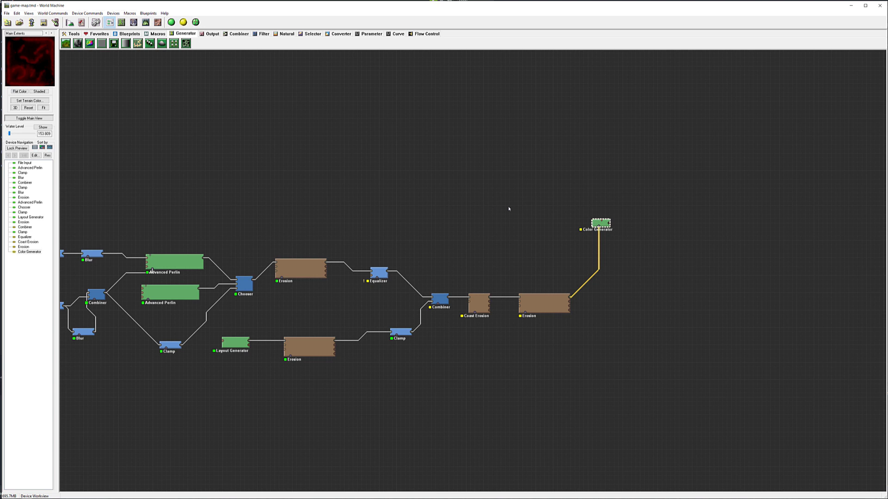
- Drive the Color Generator's mask input with the last Erosion device's flow map output instead
{"action": "left_click_drag", "start_coordinate": [607, 223], "coordinate": [612, 222]}
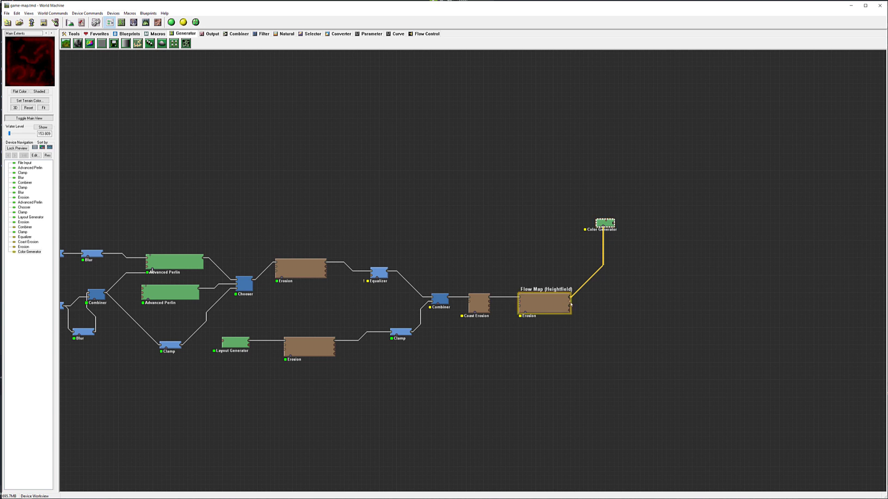
{"action": "left_click_drag", "start_coordinate": [571, 304], "coordinate": [604, 226]}
{"action": "left_click", "coordinate": [605, 222]}
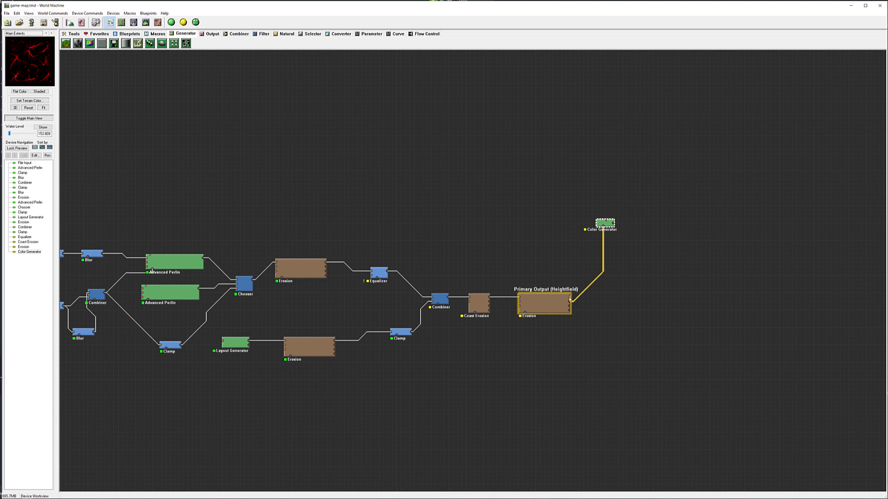
- Add a Select Height device beside the Color Generator and feed it the last Erosion device's primary output
{"action": "left_click", "coordinate": [264, 34]}
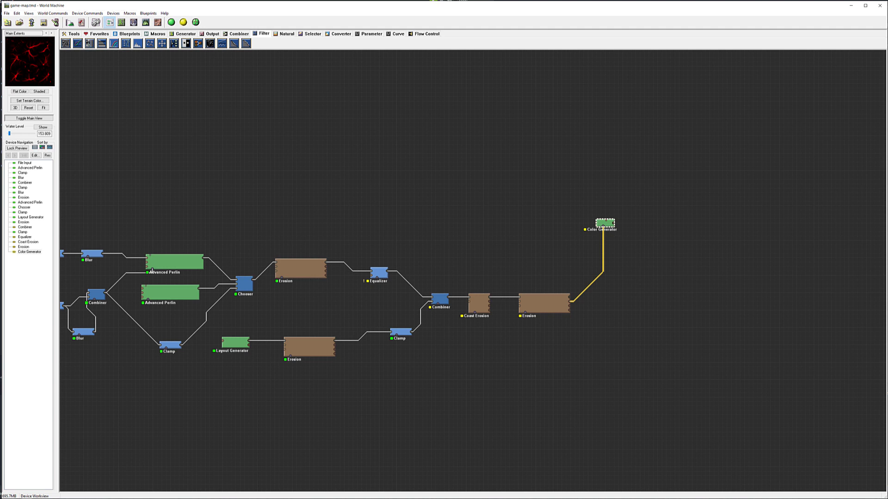
{"action": "left_click", "coordinate": [313, 34]}
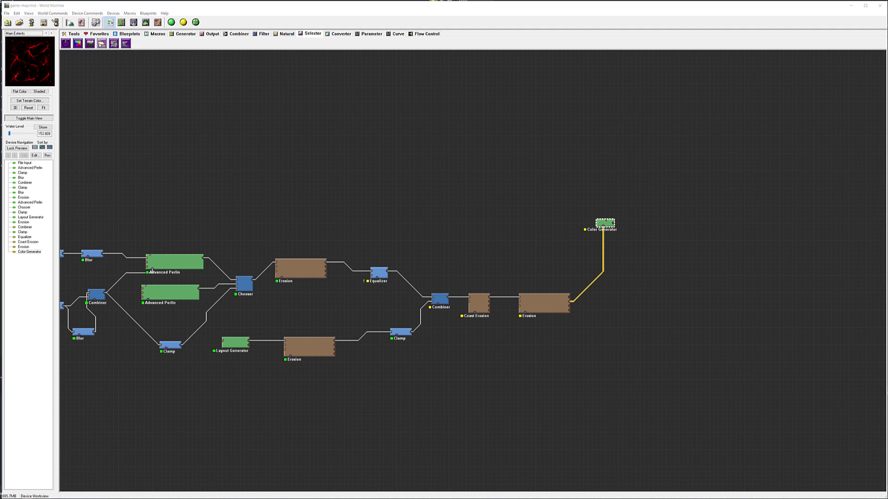
{"action": "left_click", "coordinate": [102, 44]}
{"action": "left_click", "coordinate": [109, 62]}
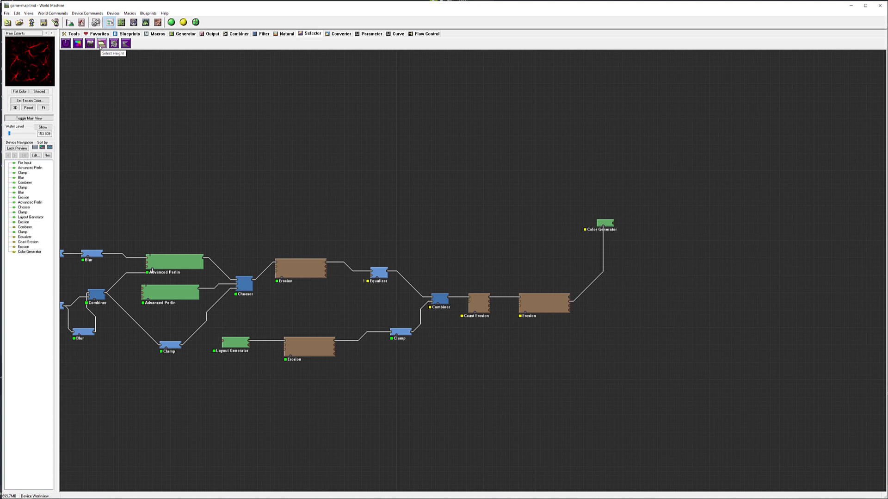
{"action": "left_click", "coordinate": [101, 44]}
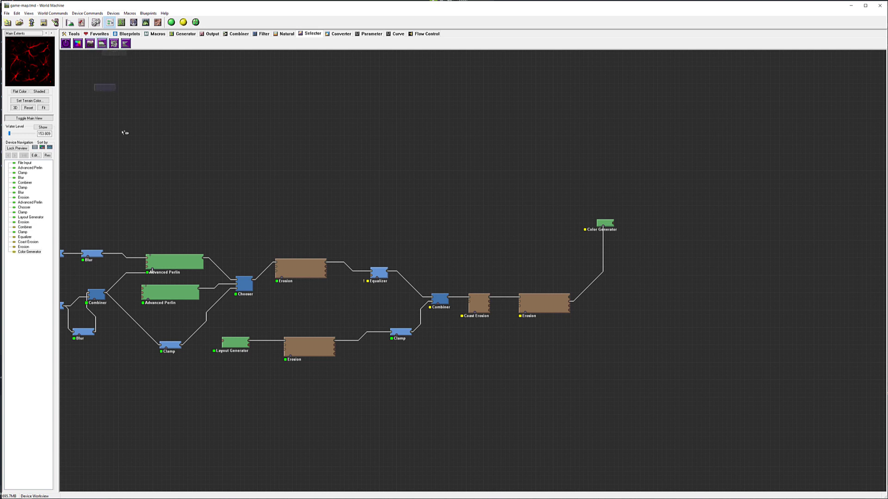
{"action": "left_click", "coordinate": [532, 229]}
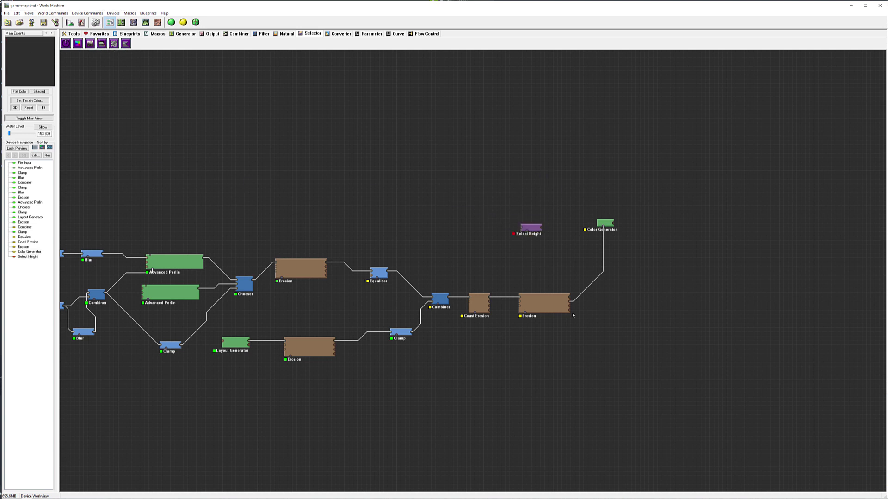
{"action": "left_click_drag", "start_coordinate": [570, 300], "coordinate": [561, 232]}
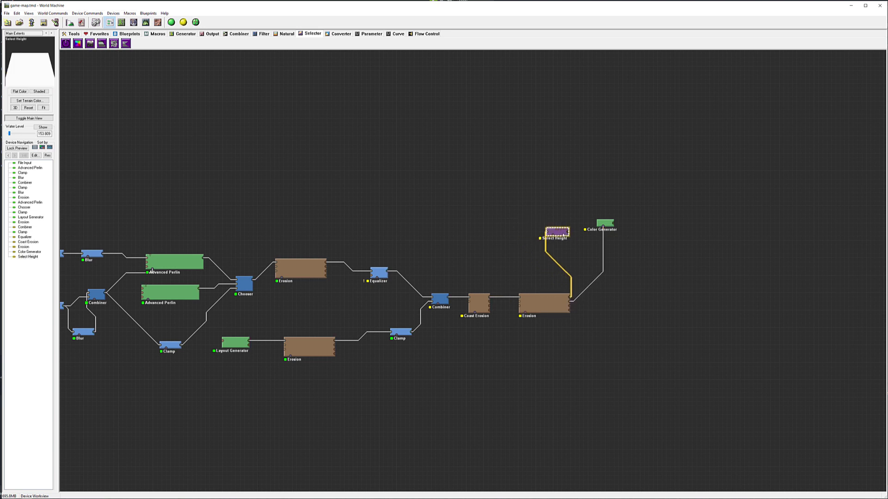
- Set the Select Height device's maximum to 136.719 m with exponential selection falloff
{"action": "double_click", "coordinate": [560, 232]}
{"action": "left_click_drag", "start_coordinate": [422, 247], "coordinate": [421, 266]}
{"action": "left_click", "coordinate": [441, 267]}
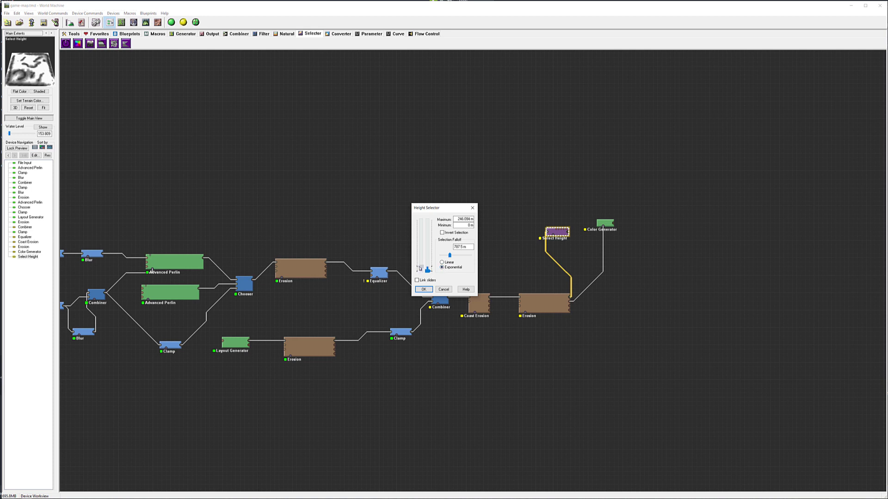
{"action": "left_click", "coordinate": [442, 232]}
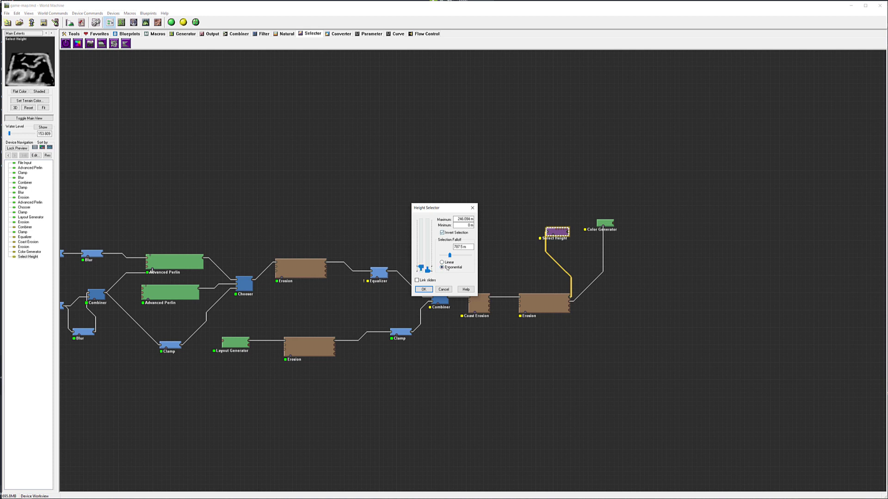
{"action": "left_click_drag", "start_coordinate": [421, 267], "coordinate": [422, 262]}
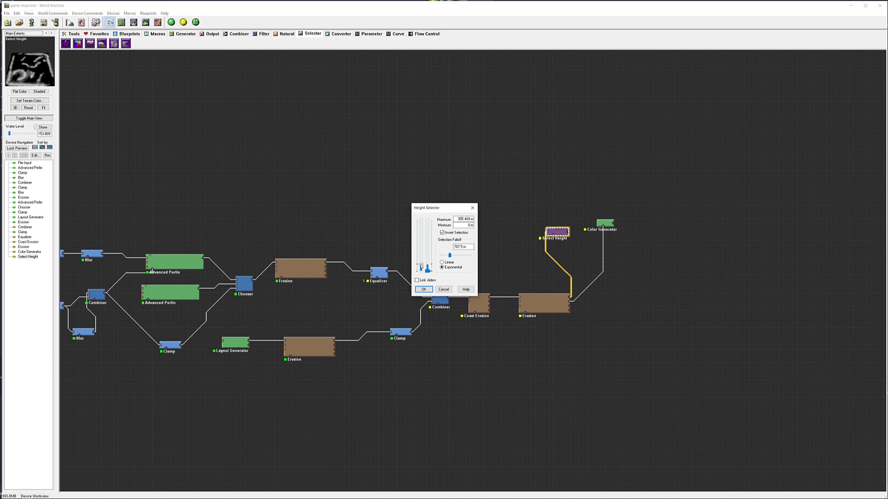
{"action": "left_click_drag", "start_coordinate": [421, 267], "coordinate": [421, 268]}
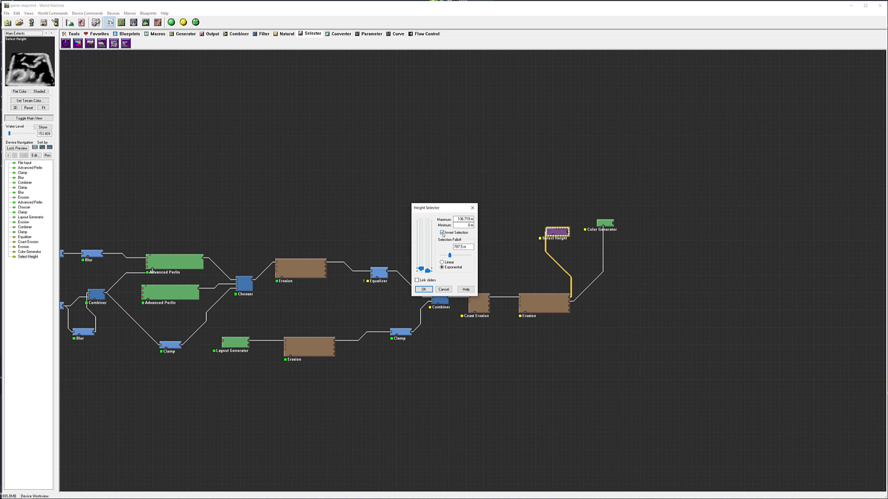
{"action": "left_click", "coordinate": [442, 233]}
{"action": "left_click", "coordinate": [424, 288]}
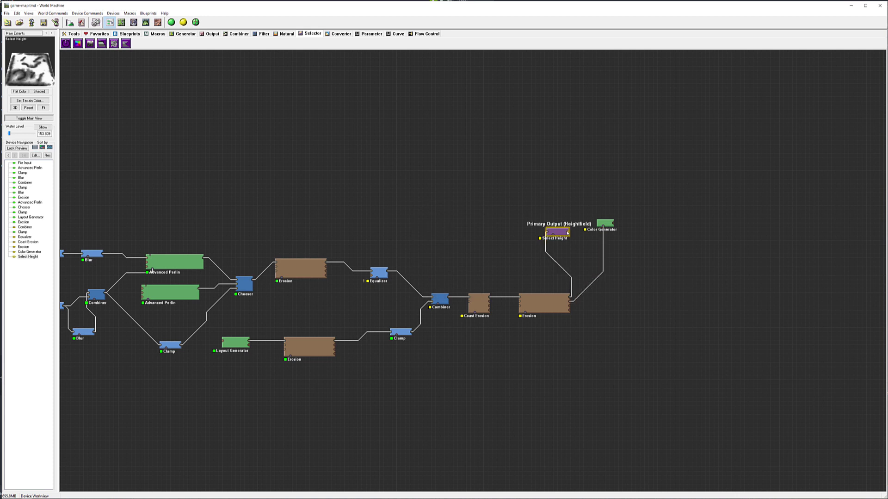
- Connect the Select Height output to the Color Generator's mask input and lock the preview on the Color Generator
{"action": "left_click_drag", "start_coordinate": [569, 231], "coordinate": [604, 227]}
{"action": "left_click", "coordinate": [604, 223]}
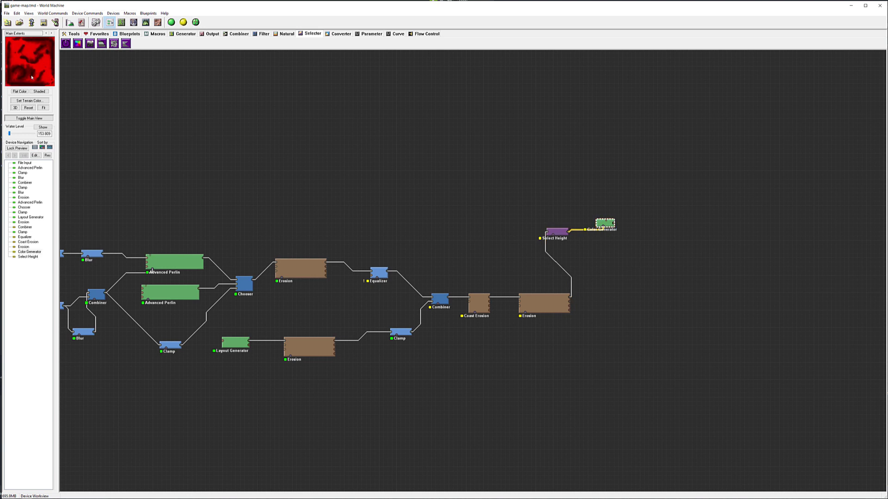
{"action": "right_click", "coordinate": [601, 224]}
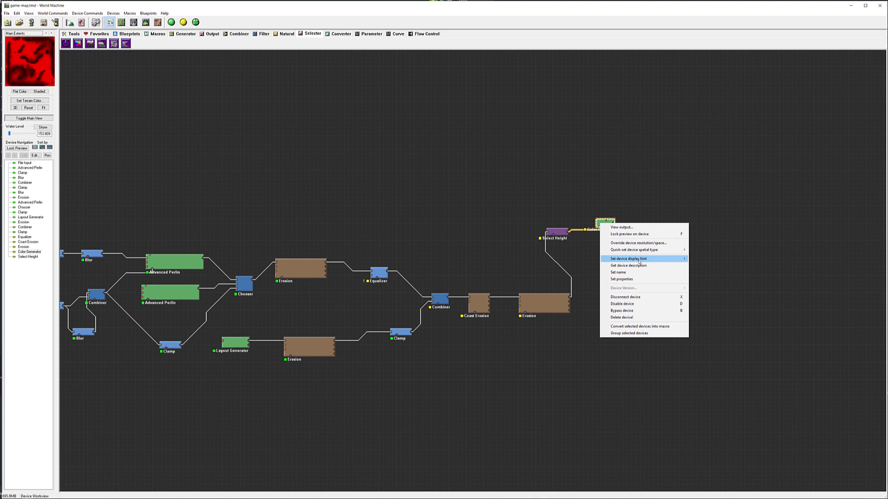
{"action": "left_click", "coordinate": [629, 234]}
- Raise the Select Height device's maximum to 273.438 m
{"action": "double_click", "coordinate": [557, 232]}
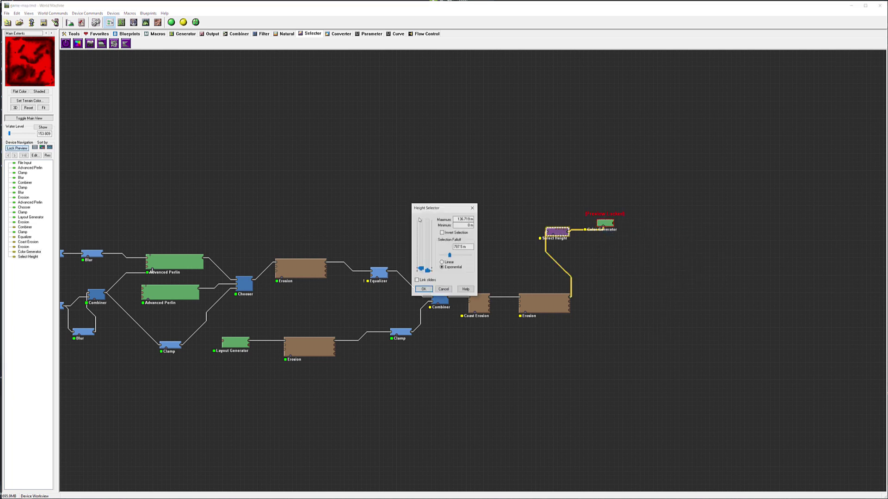
{"action": "left_click_drag", "start_coordinate": [421, 268], "coordinate": [422, 274]}
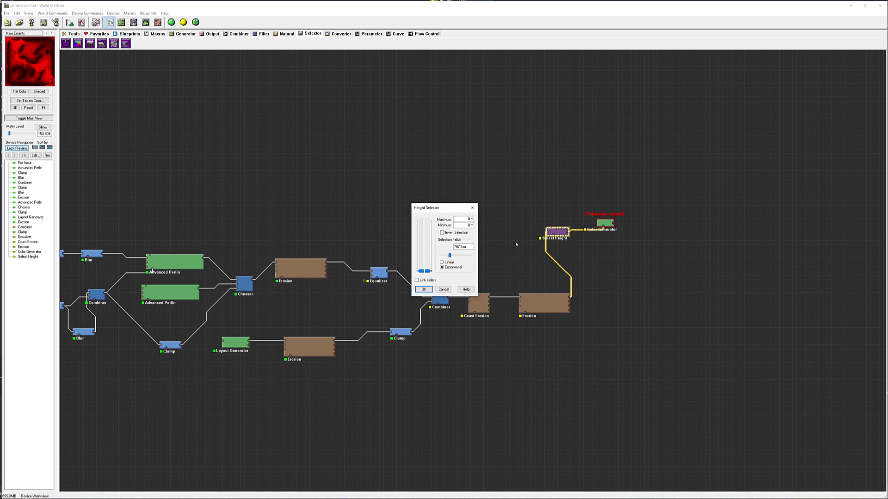
{"action": "left_click_drag", "start_coordinate": [422, 271], "coordinate": [423, 266]}
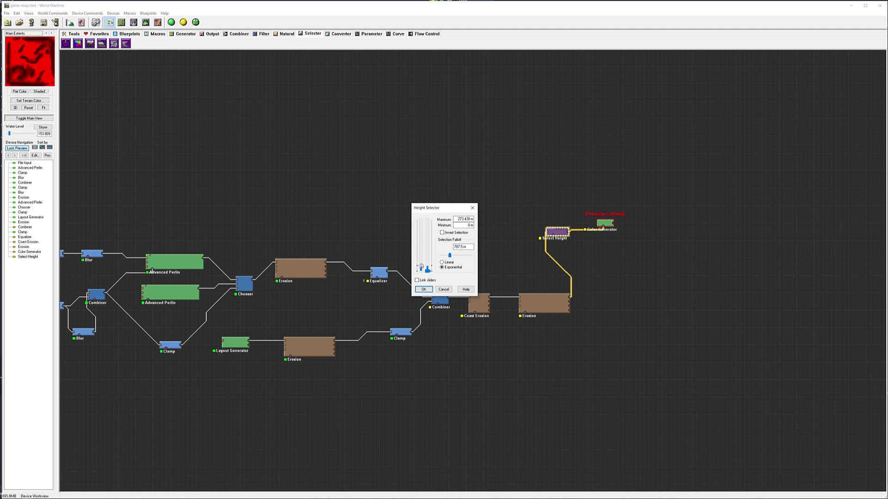
{"action": "left_click", "coordinate": [423, 289]}
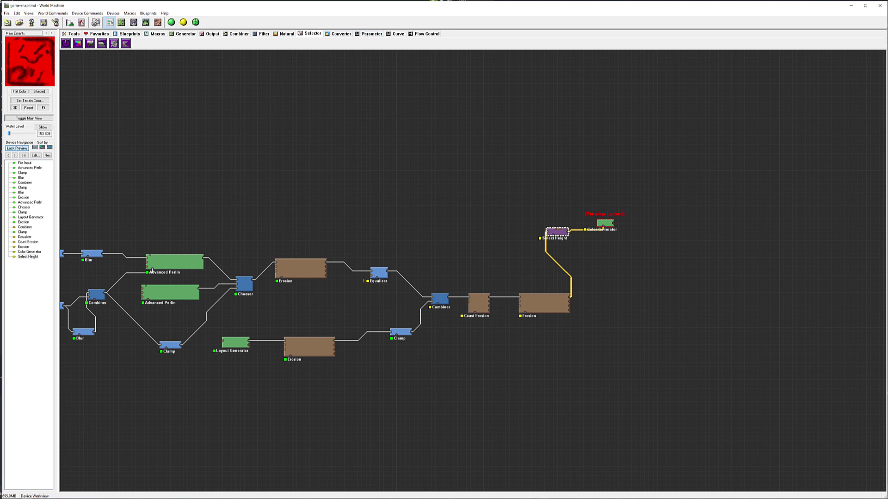
- Add an Equalizer device beside Select Height and feed it the last Erosion device's primary output
{"action": "left_click", "coordinate": [259, 34]}
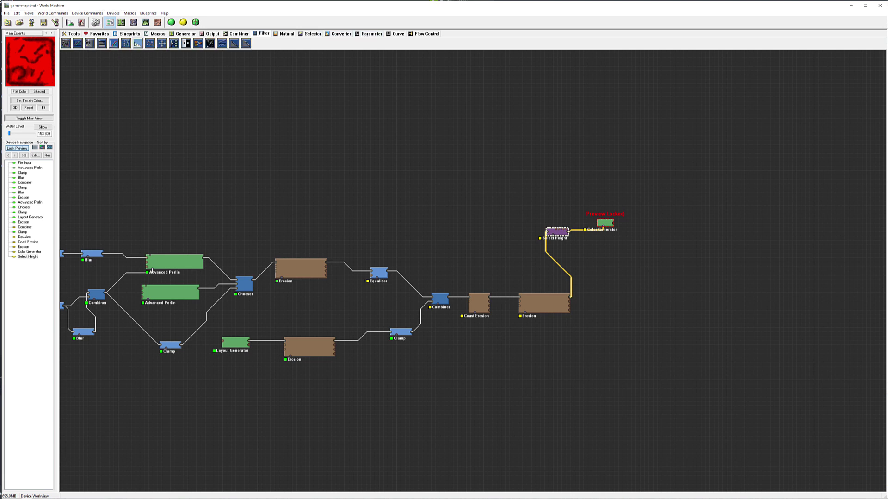
{"action": "left_click", "coordinate": [137, 44]}
{"action": "left_click", "coordinate": [523, 250]}
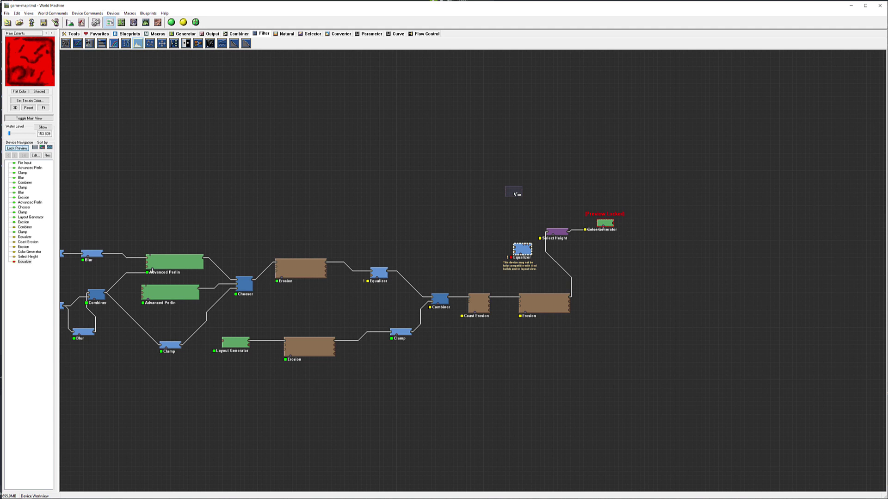
{"action": "left_click", "coordinate": [568, 298]}
{"action": "left_click_drag", "start_coordinate": [570, 296], "coordinate": [540, 238]}
{"action": "left_click", "coordinate": [529, 249]}
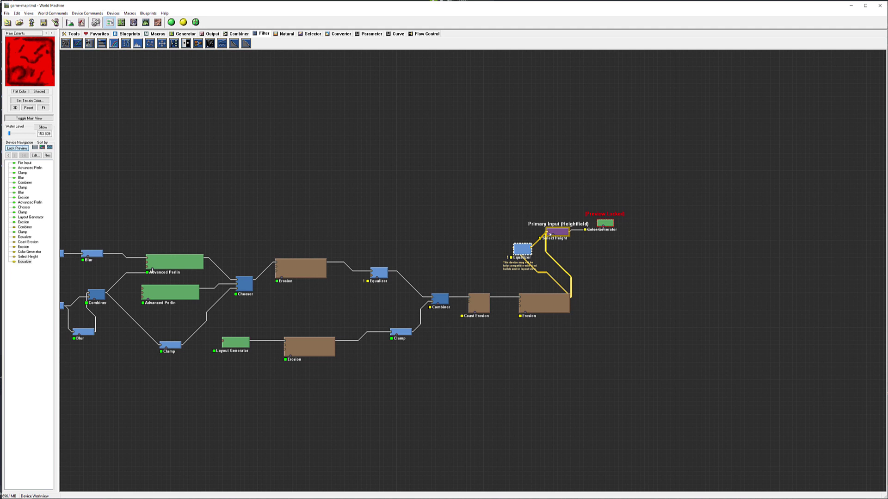
- Connect the Equalizer to Select Height's primary input and move it directly beneath that device
{"action": "double_click", "coordinate": [526, 252]}
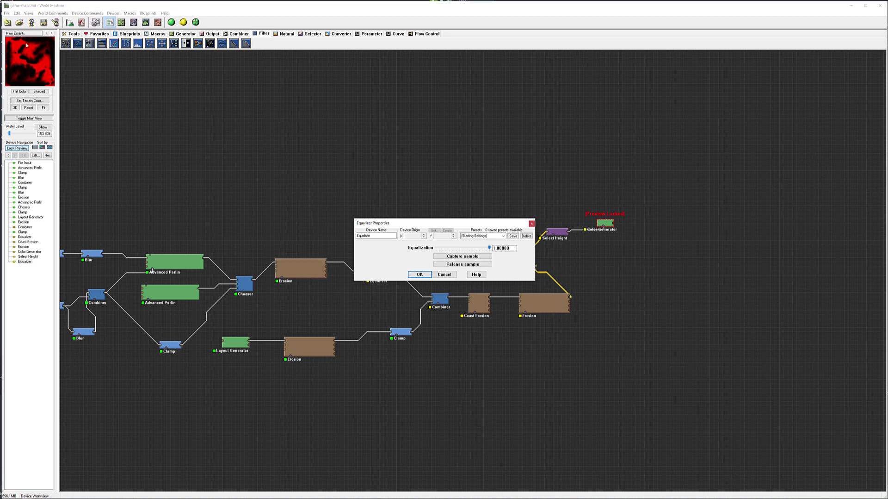
{"action": "left_click", "coordinate": [420, 274]}
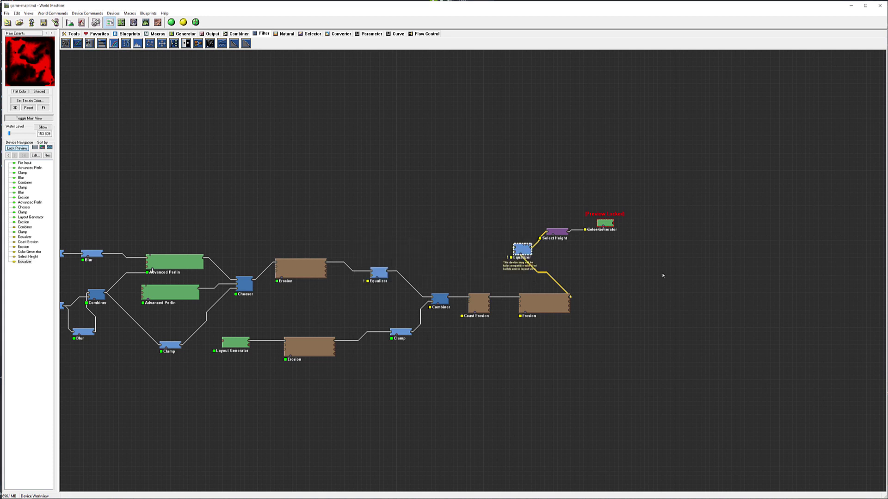
{"action": "left_click_drag", "start_coordinate": [526, 252], "coordinate": [552, 258]}
- Lower the Select Height device's maximum to 82.0313 m
{"action": "left_click", "coordinate": [563, 234]}
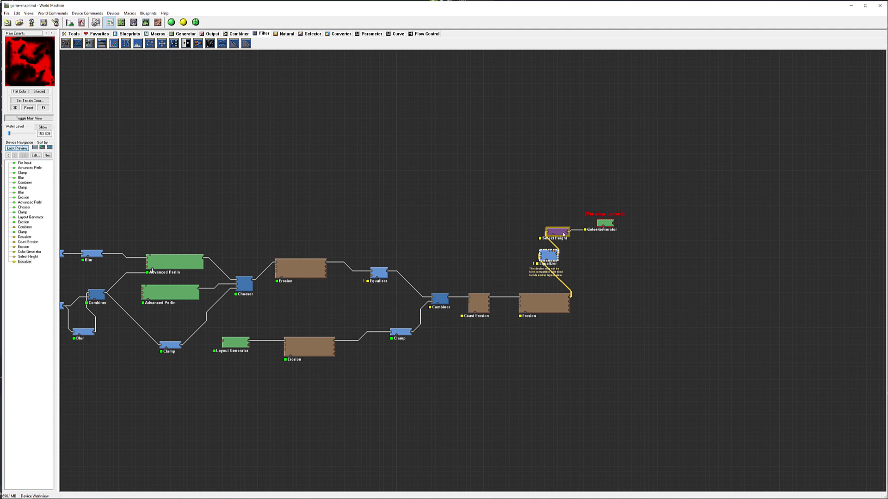
{"action": "double_click", "coordinate": [563, 234]}
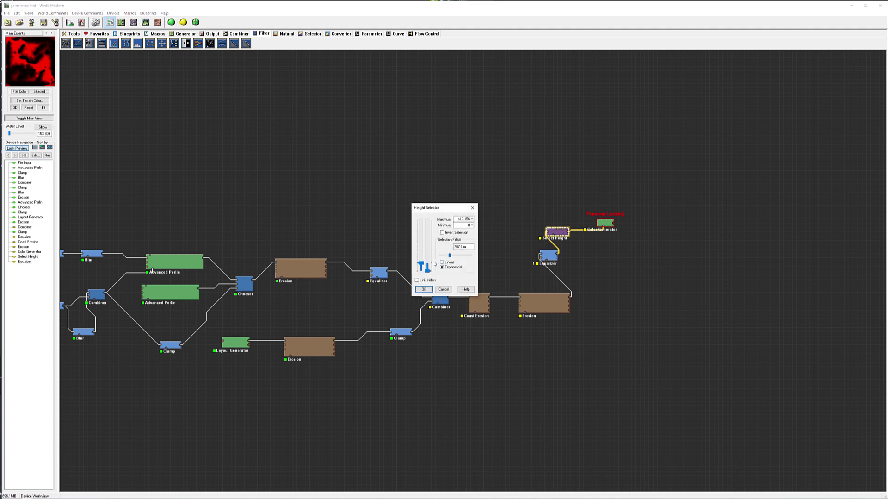
{"action": "left_click_drag", "start_coordinate": [421, 263], "coordinate": [422, 270]}
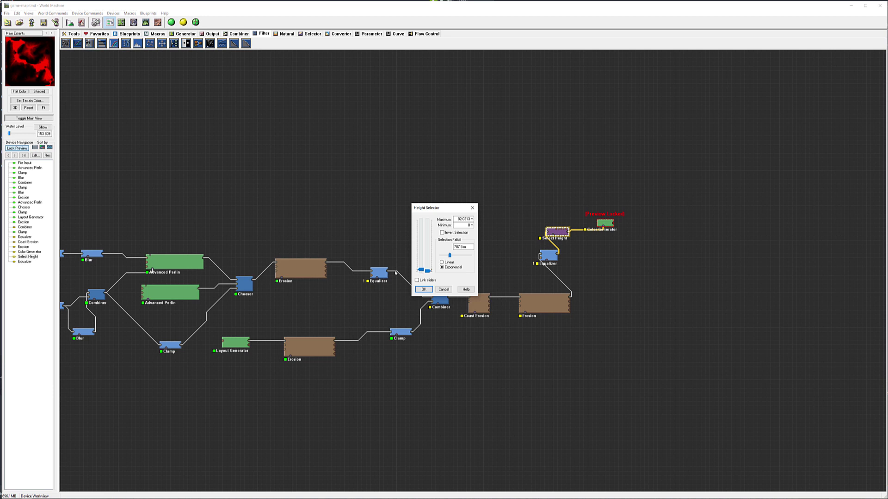
{"action": "left_click", "coordinate": [423, 288]}
- Disconnect Select Height from the Color Generator and spread the Color Generator, Select Height and Equalizer devices apart
{"action": "left_click_drag", "start_coordinate": [603, 227], "coordinate": [637, 201]}
{"action": "left_click_drag", "start_coordinate": [561, 233], "coordinate": [588, 220]}
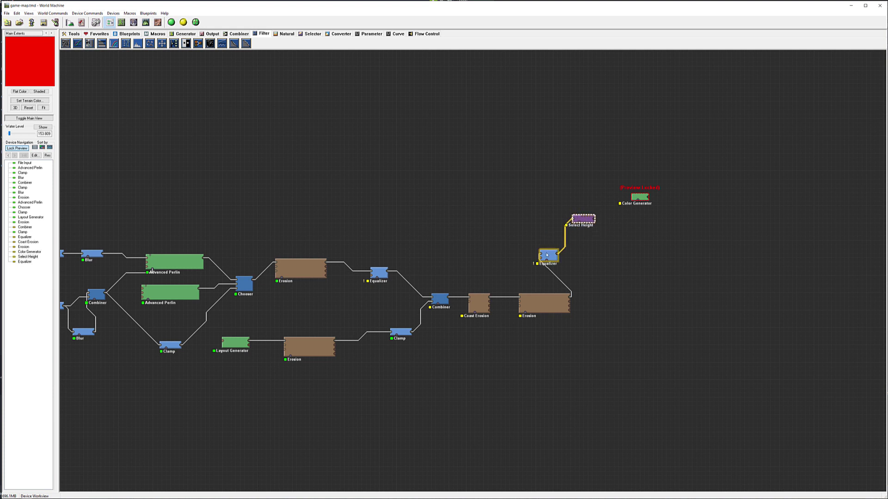
{"action": "left_click_drag", "start_coordinate": [548, 255], "coordinate": [574, 255]}
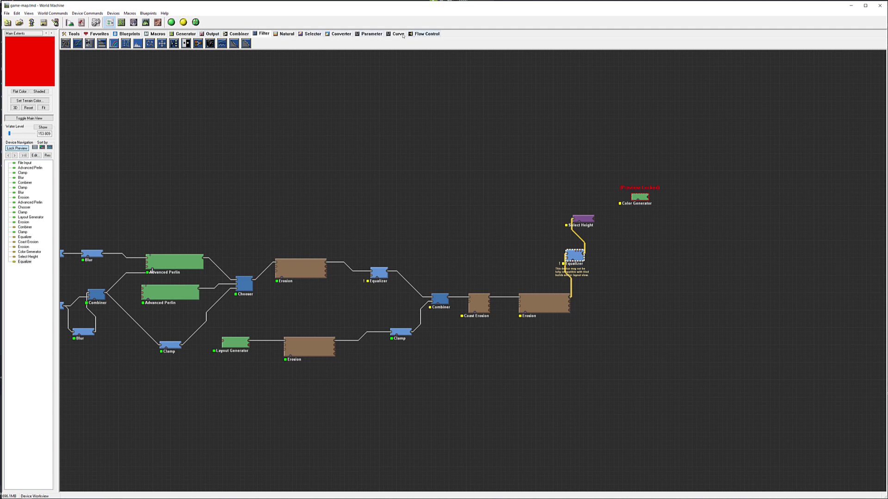
- Add a Combiner device to the right of the Equalizer, below the Color Generator
{"action": "left_click", "coordinate": [239, 34]}
{"action": "left_click", "coordinate": [78, 43]}
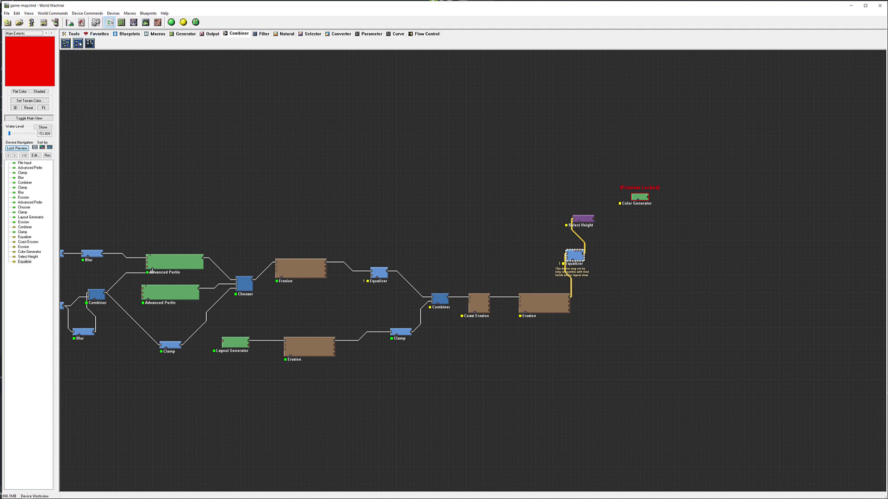
{"action": "left_click", "coordinate": [630, 254]}
{"action": "left_click", "coordinate": [625, 231]}
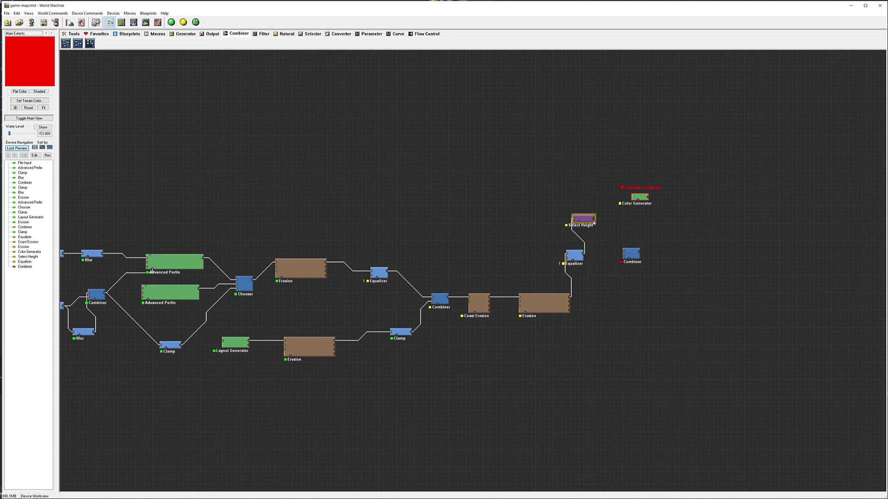
- Feed Select Height and a secondary output of the last Erosion device into the Combiner, and connect its output to the Color Generator's mask input
{"action": "left_click_drag", "start_coordinate": [595, 221], "coordinate": [624, 253]}
{"action": "left_click_drag", "start_coordinate": [571, 303], "coordinate": [624, 254]}
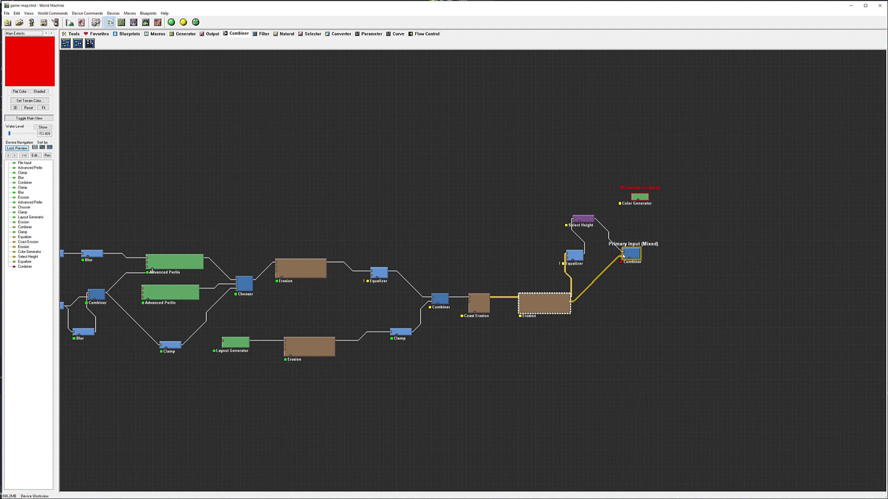
{"action": "left_click", "coordinate": [629, 254]}
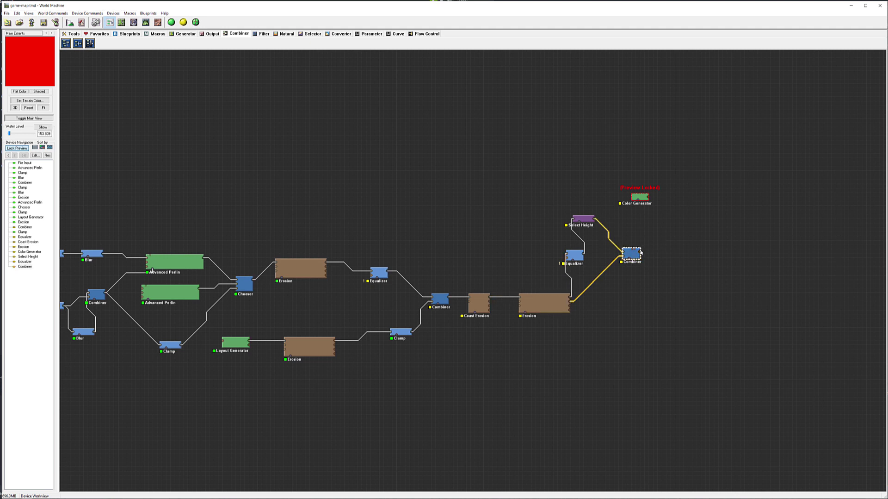
{"action": "left_click_drag", "start_coordinate": [641, 253], "coordinate": [644, 199]}
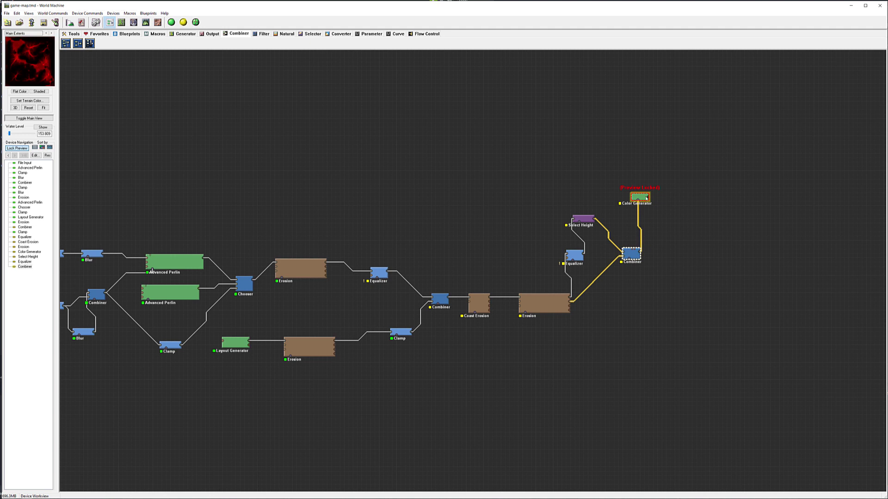
- Try the new Combiner with the Add method and with Average at strength 0.40625
{"action": "double_click", "coordinate": [630, 256]}
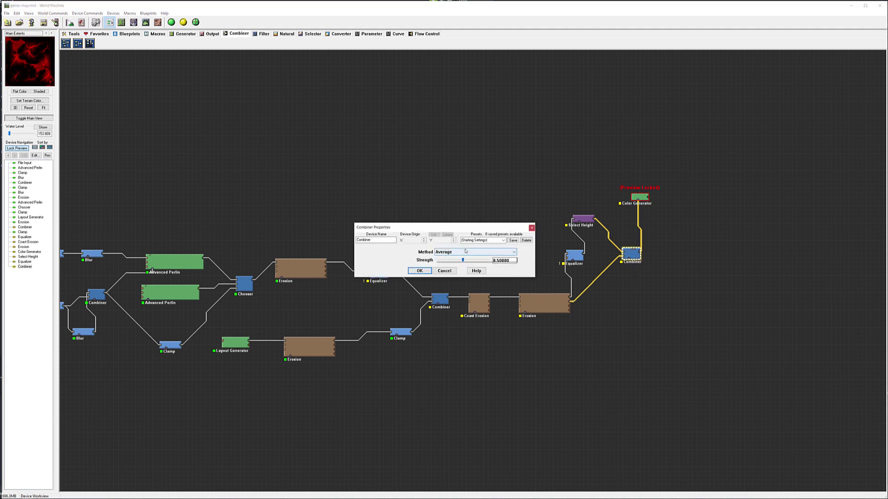
{"action": "left_click", "coordinate": [444, 253]}
{"action": "left_click", "coordinate": [448, 262]}
{"action": "mouse_move", "coordinate": [463, 259]}
{"action": "left_mouse_down"}
{"action": "mouse_move", "coordinate": [432, 260]}
{"action": "mouse_move", "coordinate": [470, 260]}
{"action": "left_mouse_up"}
{"action": "left_click", "coordinate": [470, 252]}
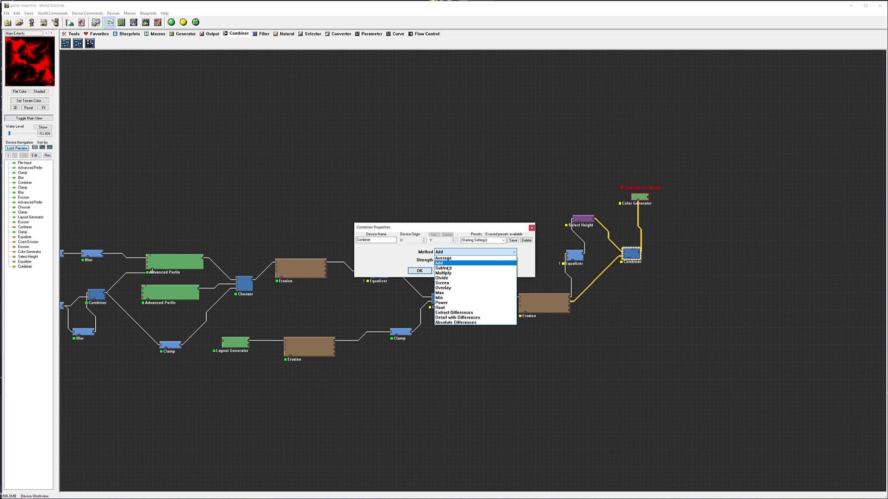
{"action": "left_click", "coordinate": [470, 257]}
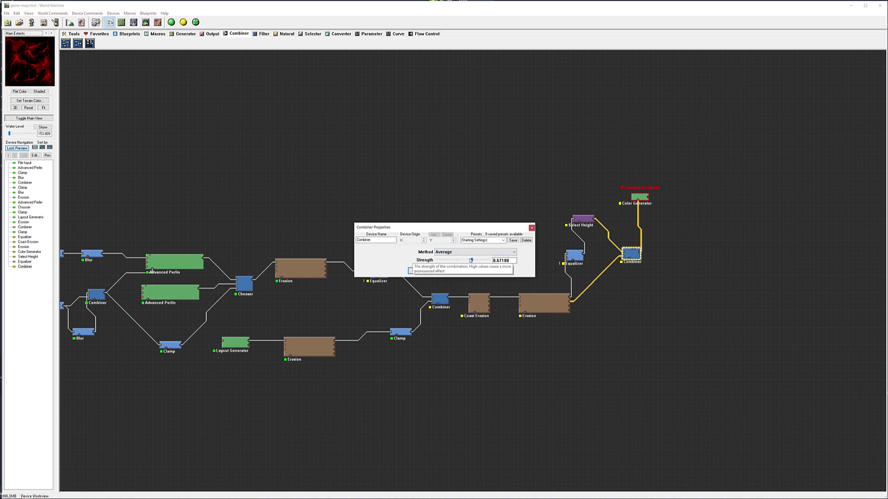
{"action": "left_click_drag", "start_coordinate": [471, 260], "coordinate": [458, 262]}
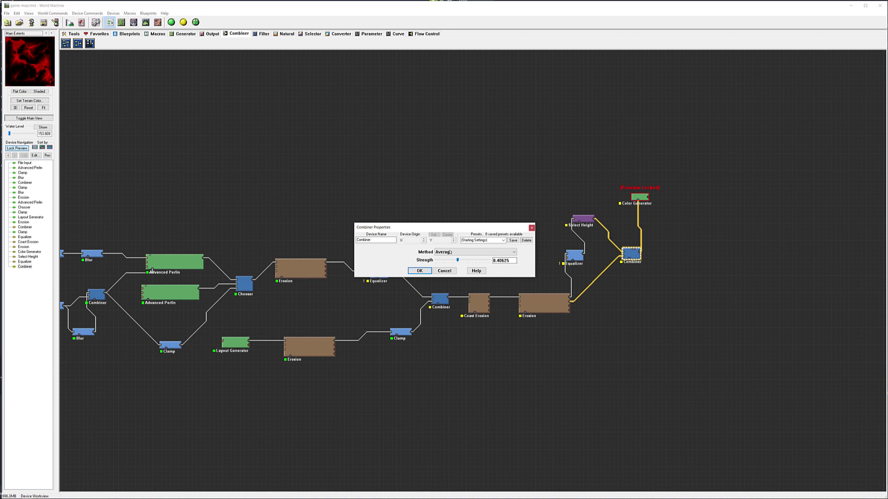
- Try the Max method on the new Combiner at full strength 1.0
{"action": "left_click", "coordinate": [450, 251]}
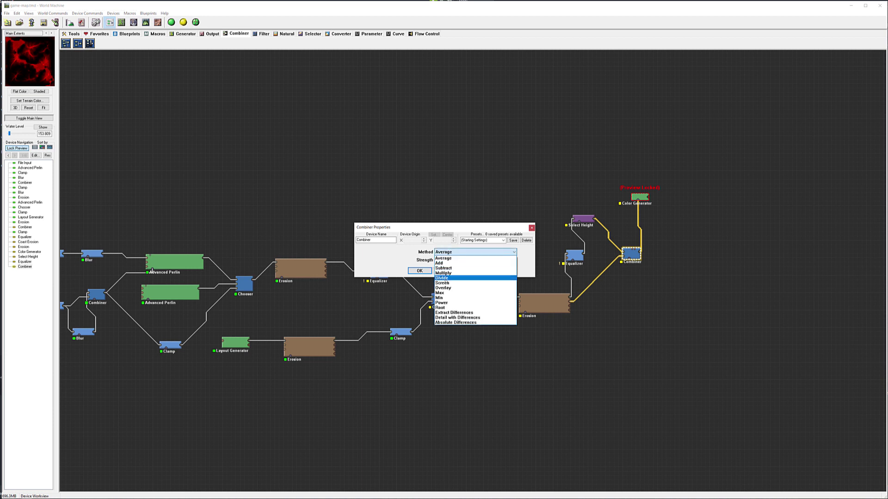
{"action": "left_click", "coordinate": [441, 292]}
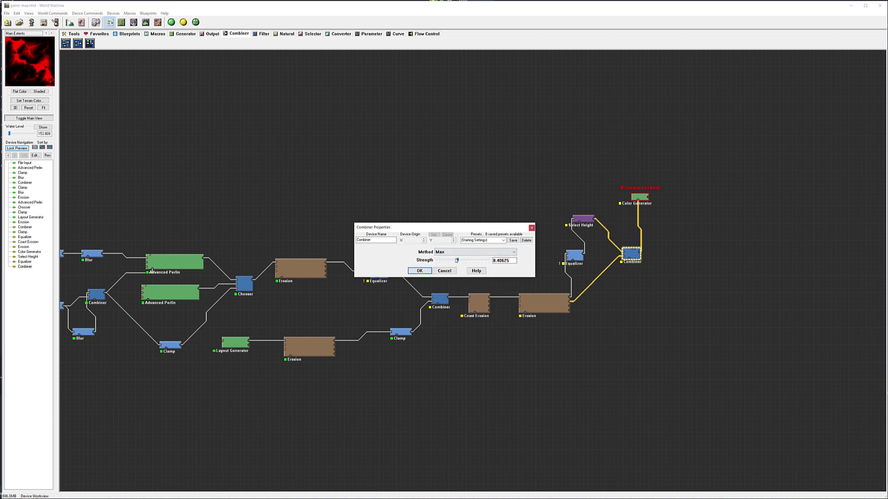
{"action": "left_click_drag", "start_coordinate": [457, 261], "coordinate": [509, 262]}
- Set the new Combiner's method to Screen with strength 1.0
{"action": "left_click", "coordinate": [487, 252]}
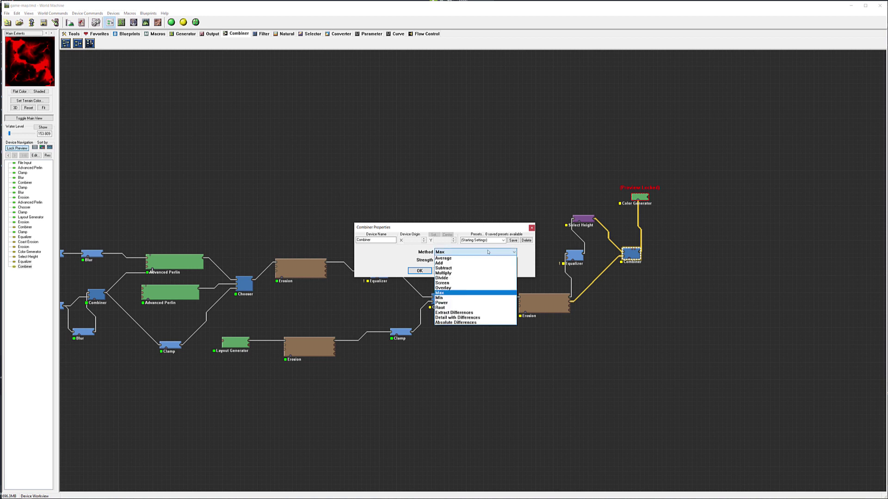
{"action": "left_click", "coordinate": [442, 282]}
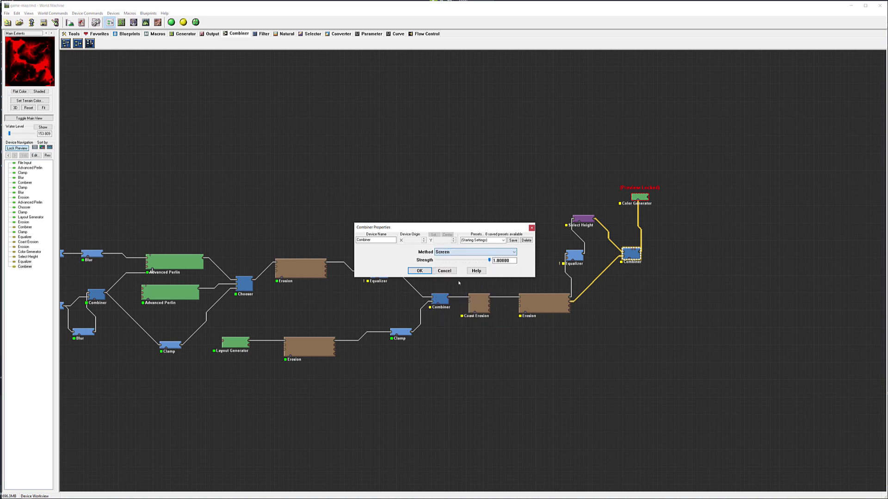
{"action": "mouse_move", "coordinate": [490, 261]}
{"action": "left_mouse_down"}
{"action": "mouse_move", "coordinate": [437, 260]}
{"action": "mouse_move", "coordinate": [483, 260]}
{"action": "left_mouse_up"}
{"action": "left_click_drag", "start_coordinate": [415, 260], "coordinate": [469, 264]}
{"action": "left_click", "coordinate": [420, 271]}
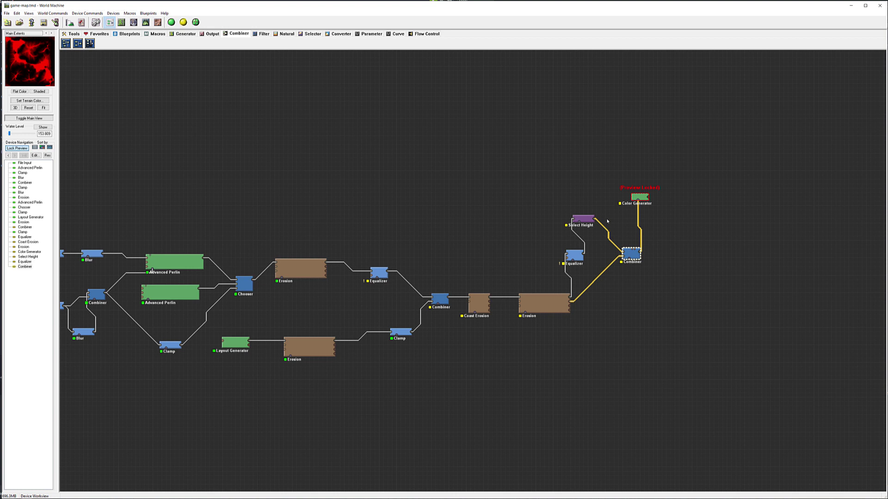
- Swap the new Combiner's Erosion and Select Height inputs, and test its Screen strength at 0 before raising it near the maximum
{"action": "left_click", "coordinate": [568, 303]}
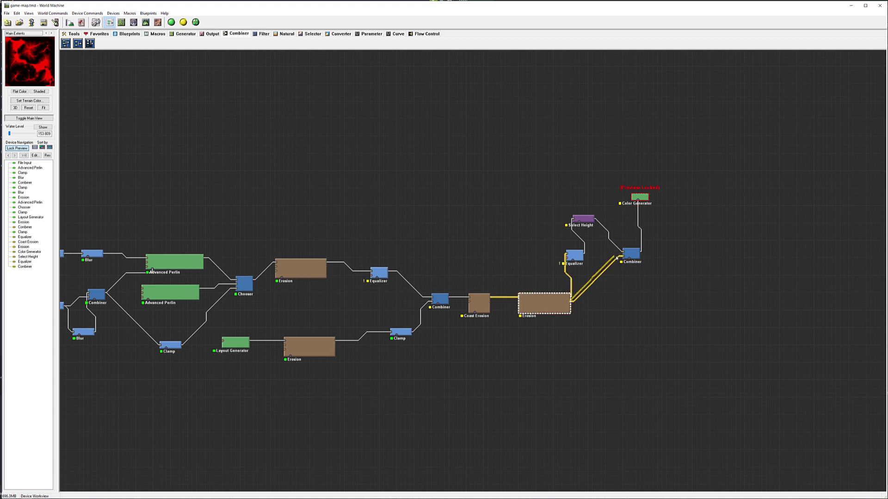
{"action": "left_click_drag", "start_coordinate": [595, 217], "coordinate": [624, 257]}
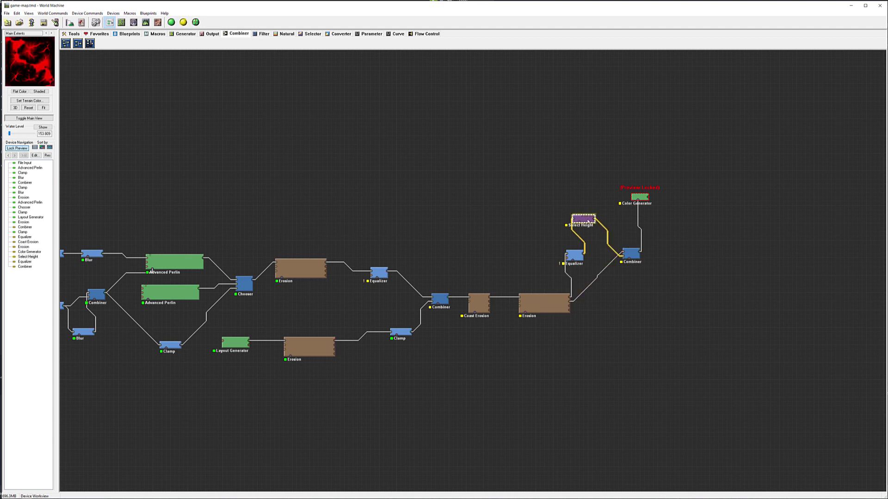
{"action": "double_click", "coordinate": [633, 253]}
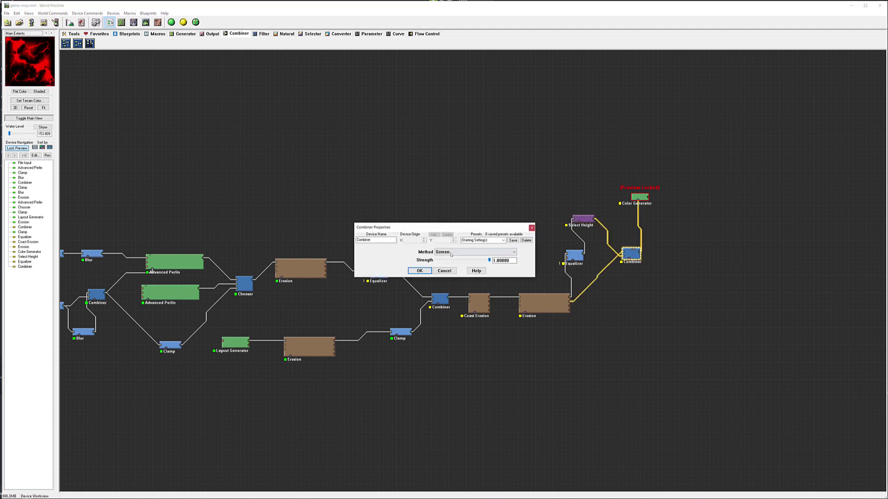
{"action": "left_click_drag", "start_coordinate": [489, 260], "coordinate": [348, 207]}
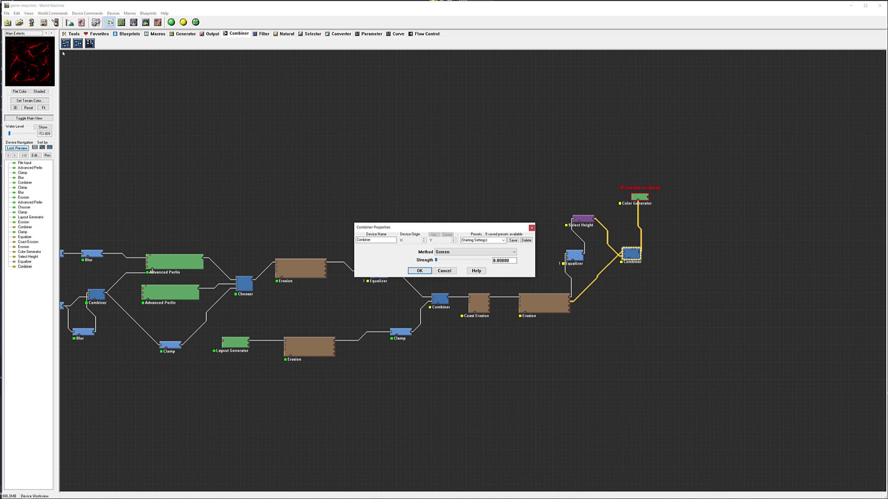
{"action": "left_click_drag", "start_coordinate": [436, 259], "coordinate": [482, 265]}
{"action": "left_click", "coordinate": [419, 270]}
- Rearrange the mask devices, stacking Select Height above the Equalizer and lining up the Combiner with the Color Generator above them
{"action": "mouse_move", "coordinate": [580, 255]}
{"action": "left_mouse_down"}
{"action": "mouse_move", "coordinate": [553, 255]}
{"action": "mouse_move", "coordinate": [570, 255]}
{"action": "left_mouse_up"}
{"action": "left_click_drag", "start_coordinate": [631, 253], "coordinate": [606, 190]}
{"action": "left_click", "coordinate": [584, 219]}
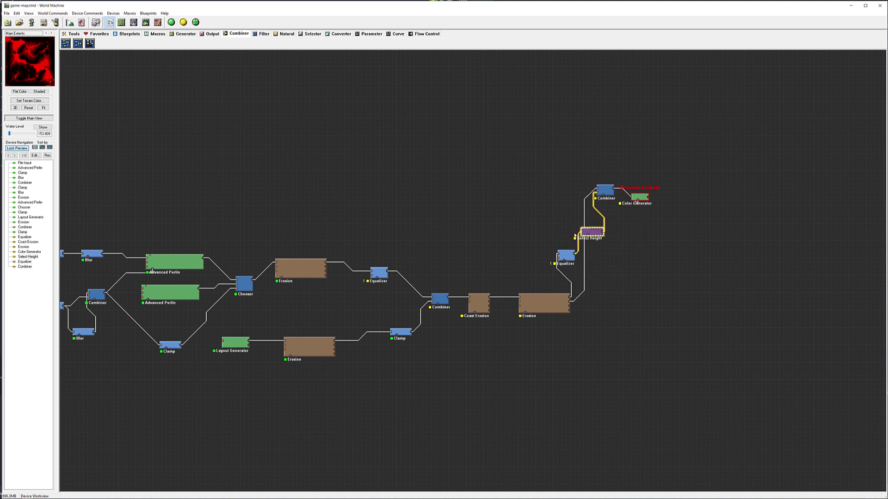
{"action": "left_click_drag", "start_coordinate": [583, 218], "coordinate": [558, 251]}
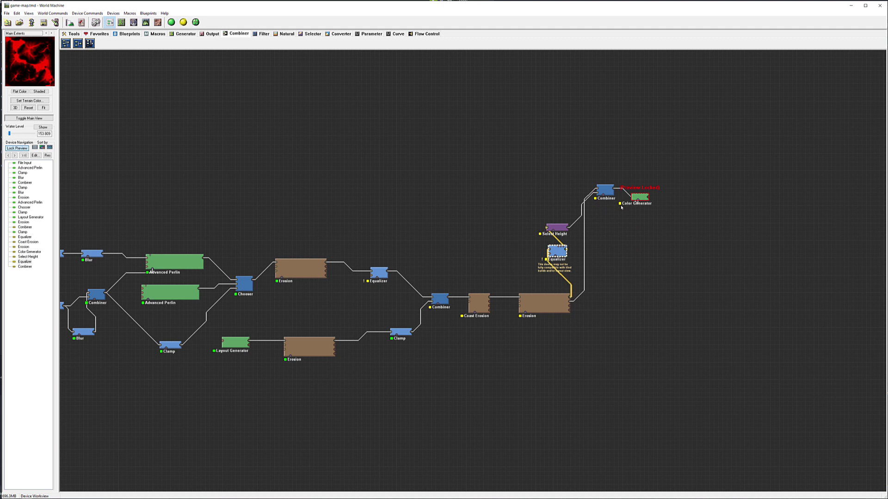
{"action": "left_click_drag", "start_coordinate": [609, 192], "coordinate": [659, 185]}
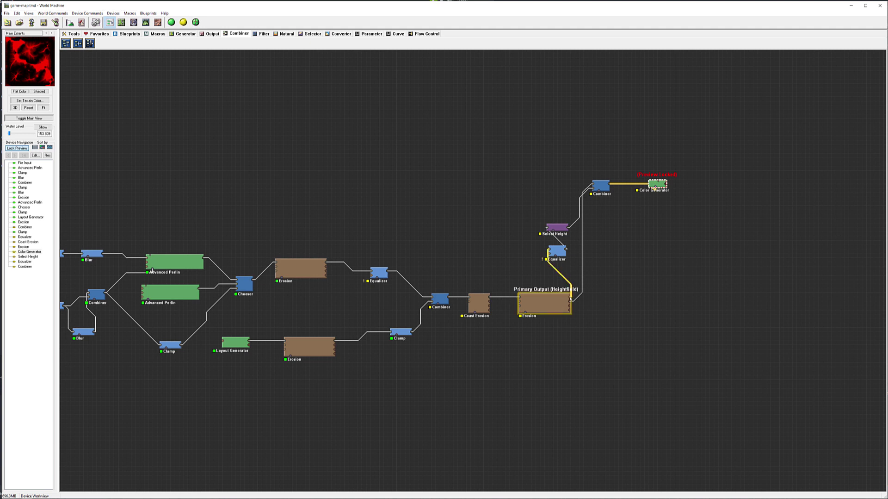
- Add a second Color Generator device directly below the red one
{"action": "left_click", "coordinate": [185, 34]}
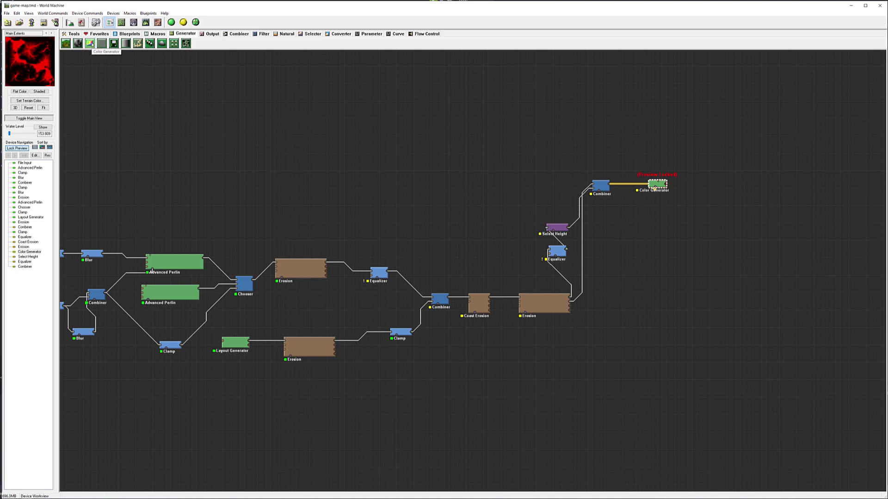
{"action": "left_click", "coordinate": [90, 44]}
{"action": "left_click", "coordinate": [663, 210]}
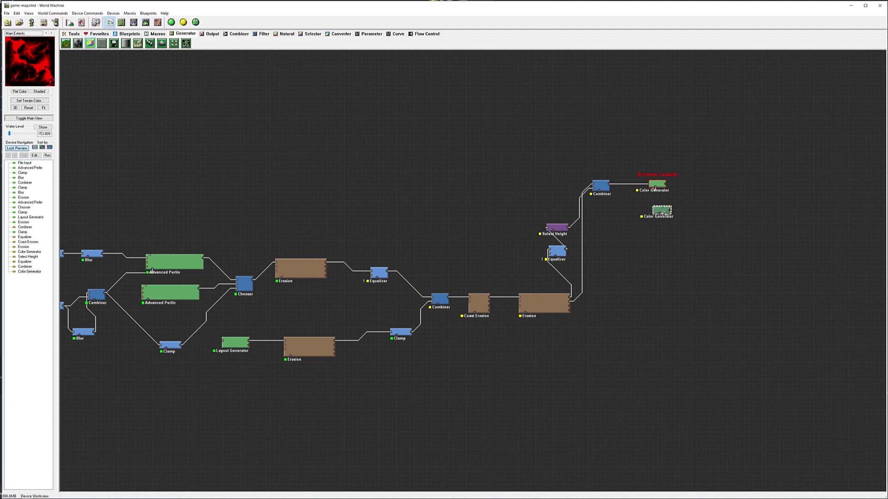
- Set the second Color Generator's color to pure blue and feed its mask input from the last Erosion device
{"action": "double_click", "coordinate": [662, 211]}
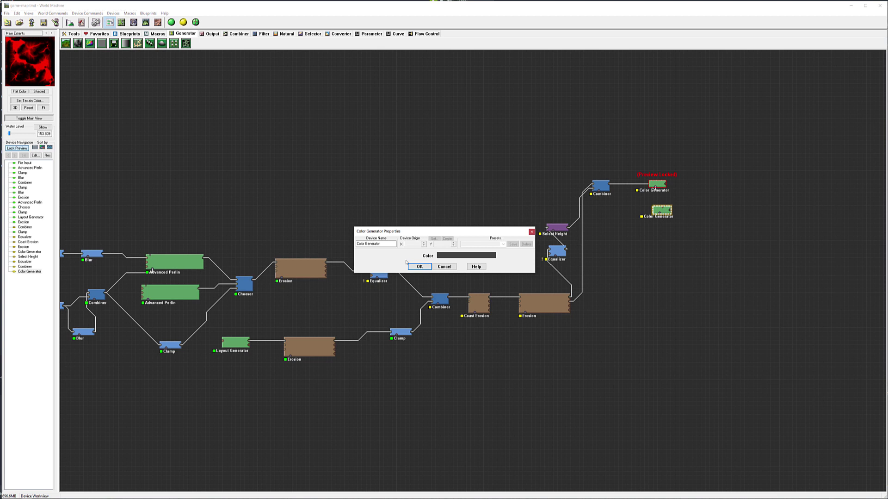
{"action": "left_click", "coordinate": [464, 255]}
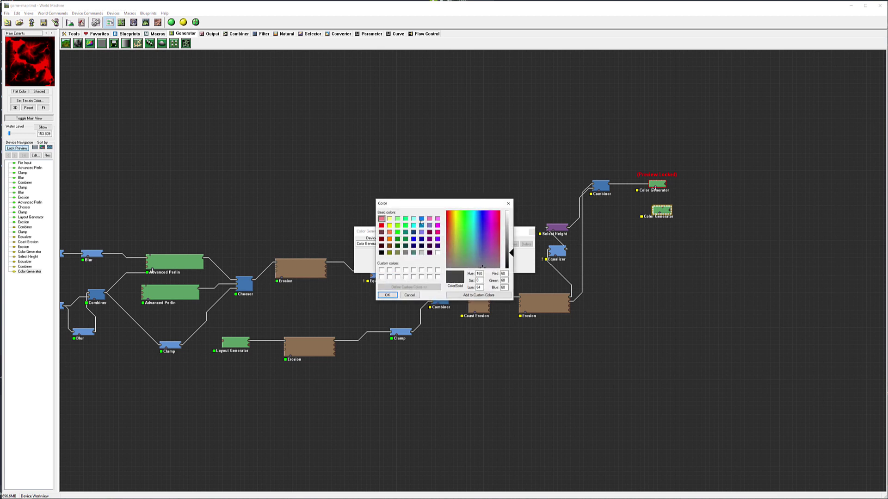
{"action": "left_click", "coordinate": [413, 239]}
{"action": "left_click", "coordinate": [387, 295]}
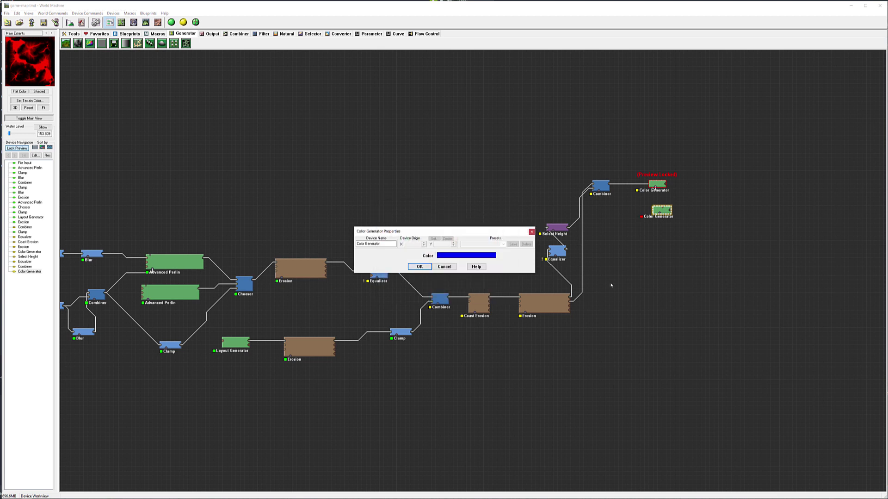
{"action": "left_click", "coordinate": [419, 266]}
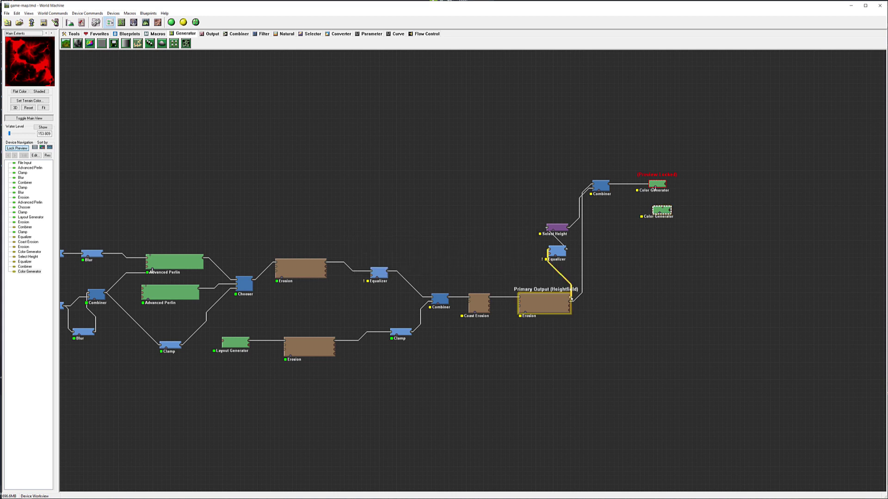
{"action": "left_click_drag", "start_coordinate": [571, 300], "coordinate": [660, 207]}
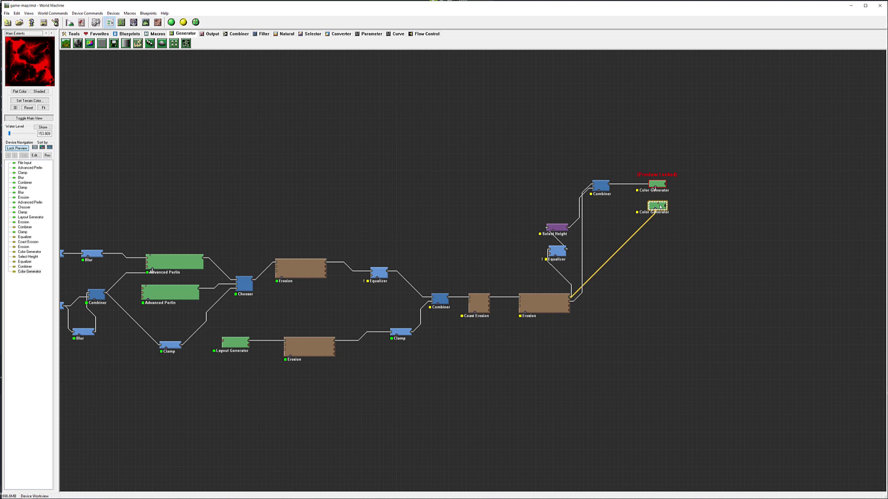
- Unlock the preview from the red Color Generator and preview the blue Color Generator's output
{"action": "right_click", "coordinate": [662, 182]}
{"action": "left_click", "coordinate": [680, 191]}
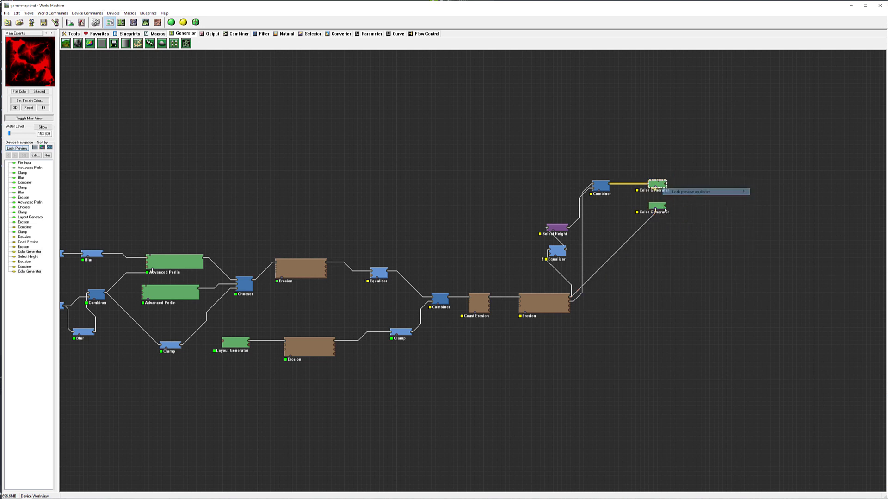
{"action": "left_click", "coordinate": [665, 208]}
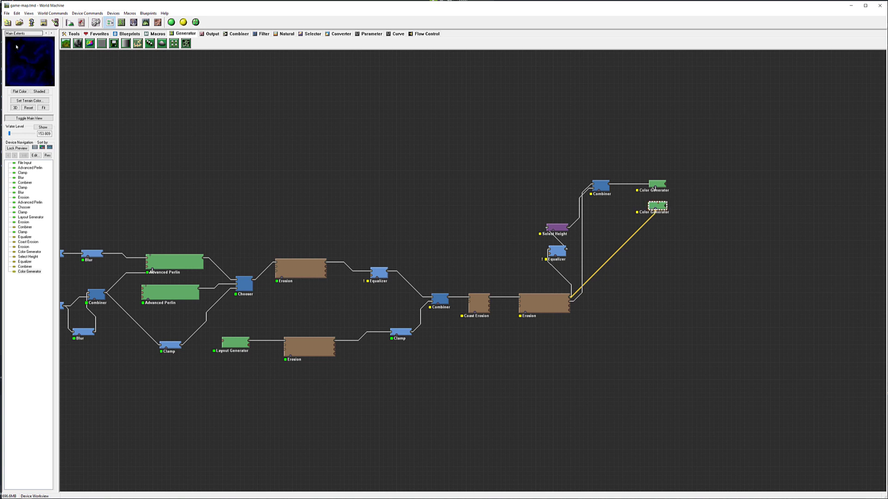
{"action": "left_click", "coordinate": [662, 184]}
{"action": "left_click", "coordinate": [657, 206]}
- Move the blue Color Generator farther below the red one, and shift the mask Combiner slightly up and right
{"action": "left_click_drag", "start_coordinate": [657, 206], "coordinate": [657, 214]}
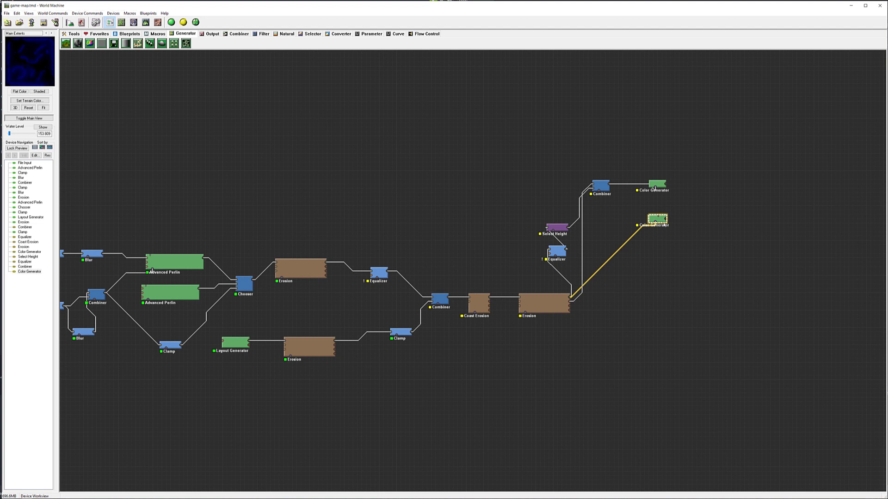
{"action": "left_click_drag", "start_coordinate": [660, 215], "coordinate": [664, 216]}
{"action": "left_click", "coordinate": [601, 185]}
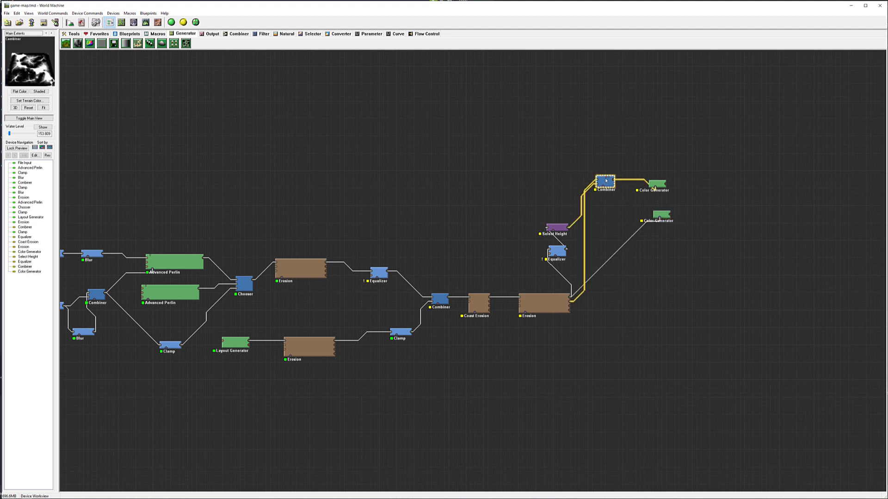
{"action": "left_click_drag", "start_coordinate": [601, 185], "coordinate": [605, 181]}
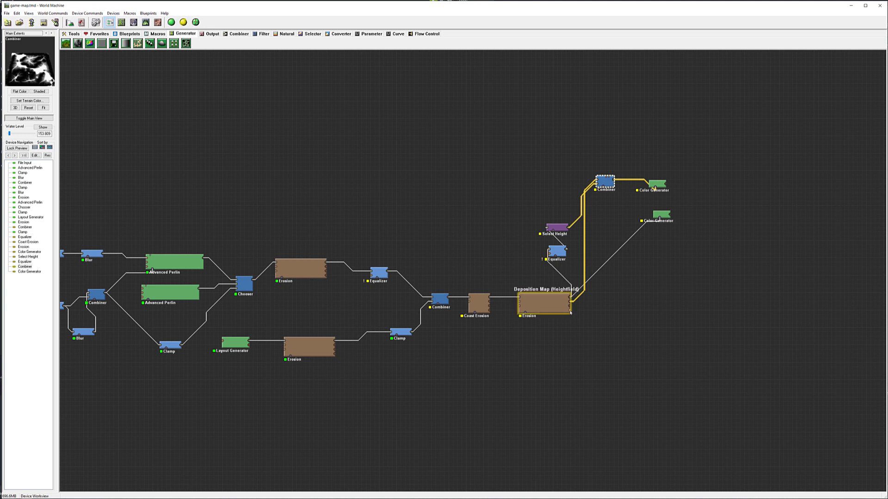
{"action": "left_click_drag", "start_coordinate": [661, 214], "coordinate": [661, 214]}
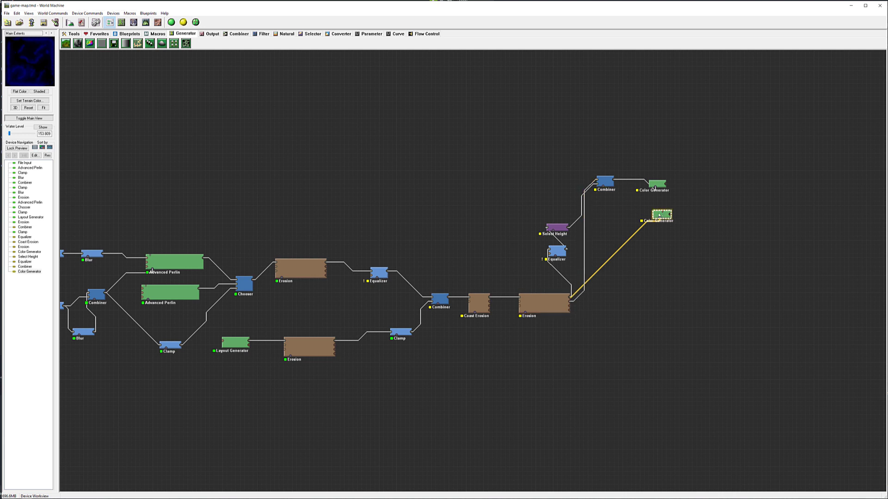
{"action": "left_click_drag", "start_coordinate": [659, 214], "coordinate": [655, 214]}
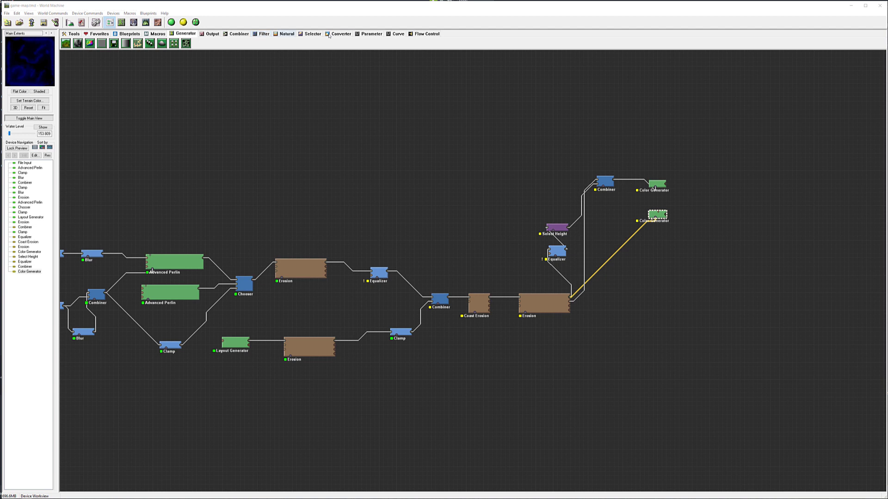
- Add a second Select Height device beside the last Erosion device and feed it from that Erosion's output
{"action": "left_click", "coordinate": [312, 35]}
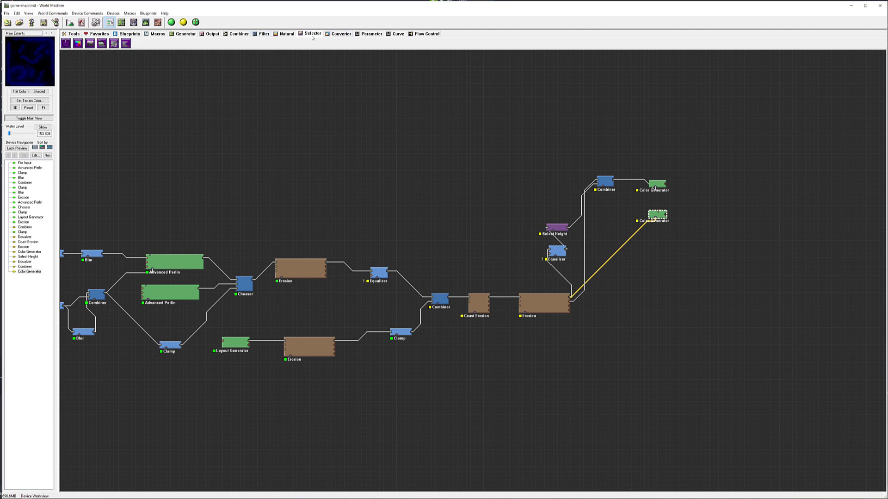
{"action": "left_click", "coordinate": [101, 43]}
{"action": "left_click", "coordinate": [650, 276]}
{"action": "left_click", "coordinate": [698, 248]}
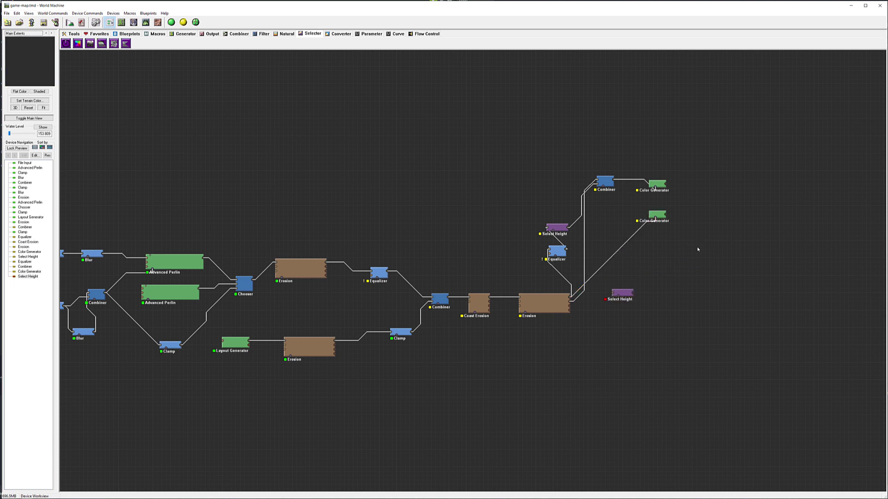
{"action": "left_click_drag", "start_coordinate": [572, 301], "coordinate": [621, 293]}
{"action": "left_click", "coordinate": [621, 293]}
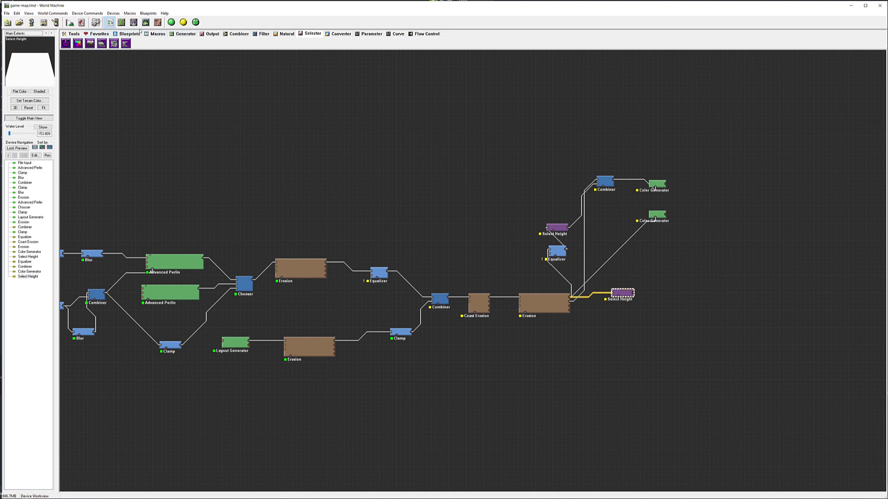
- Add a third Color Generator below the blue one and set its color to light green
{"action": "left_click", "coordinate": [184, 34]}
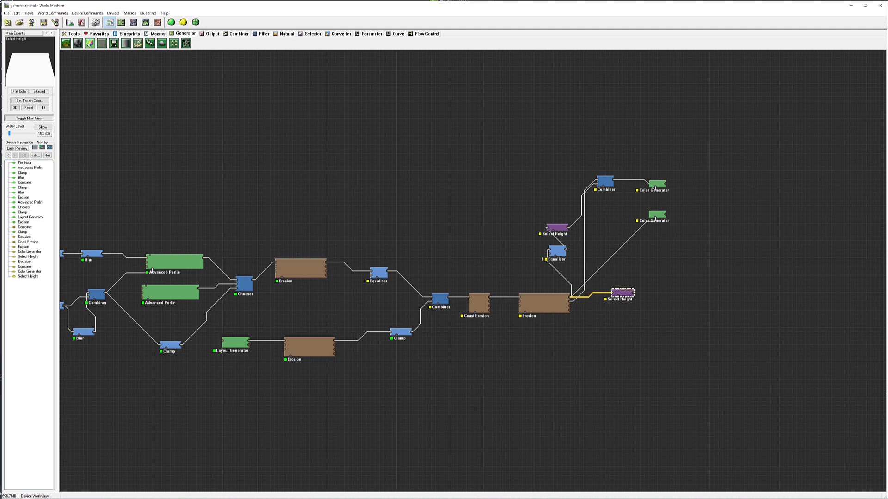
{"action": "left_click", "coordinate": [90, 43]}
{"action": "left_click", "coordinate": [662, 262]}
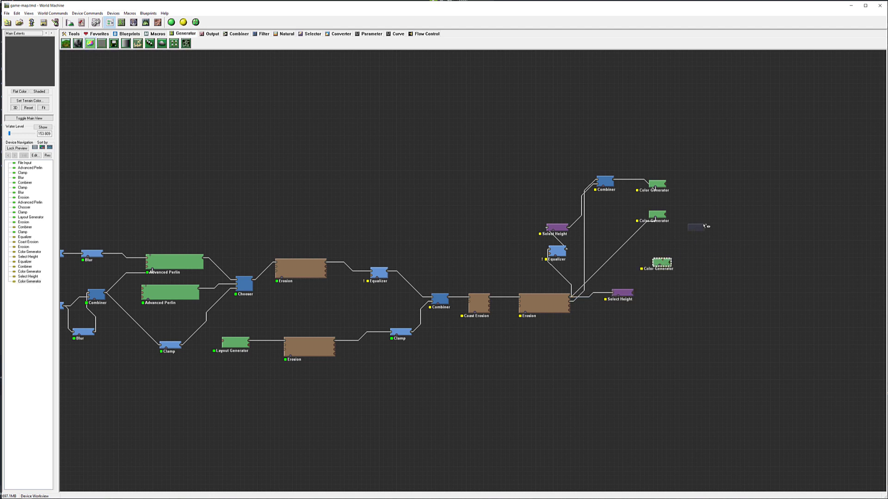
{"action": "double_click", "coordinate": [661, 262]}
{"action": "left_click", "coordinate": [442, 254]}
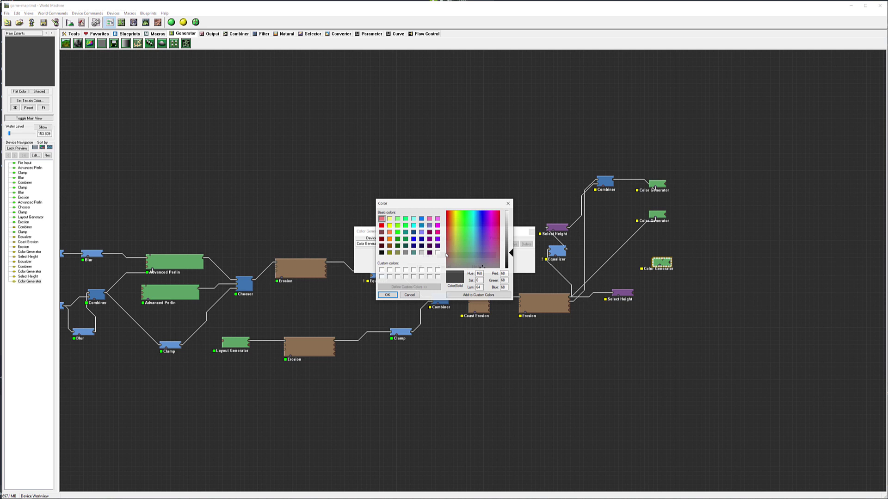
{"action": "left_click", "coordinate": [397, 218]}
{"action": "left_click", "coordinate": [387, 294]}
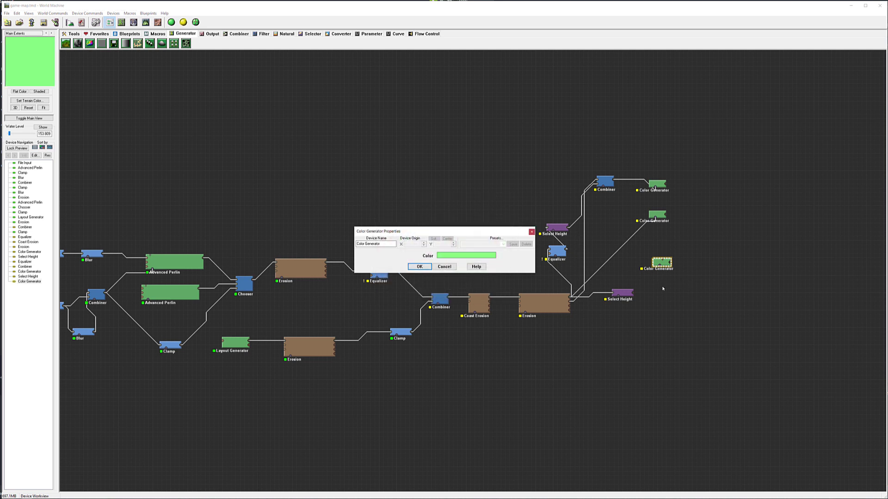
{"action": "left_click", "coordinate": [628, 295]}
{"action": "left_click", "coordinate": [419, 266]}
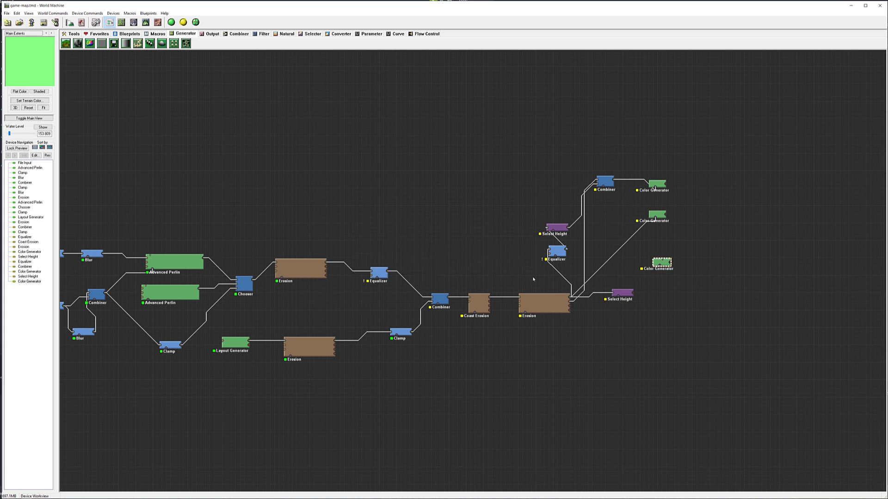
- Connect the new Select Height output to the third Color Generator's mask input and lock the preview on that generator
{"action": "left_click_drag", "start_coordinate": [633, 292], "coordinate": [666, 261]}
{"action": "left_click", "coordinate": [665, 262]}
{"action": "right_click", "coordinate": [664, 264]}
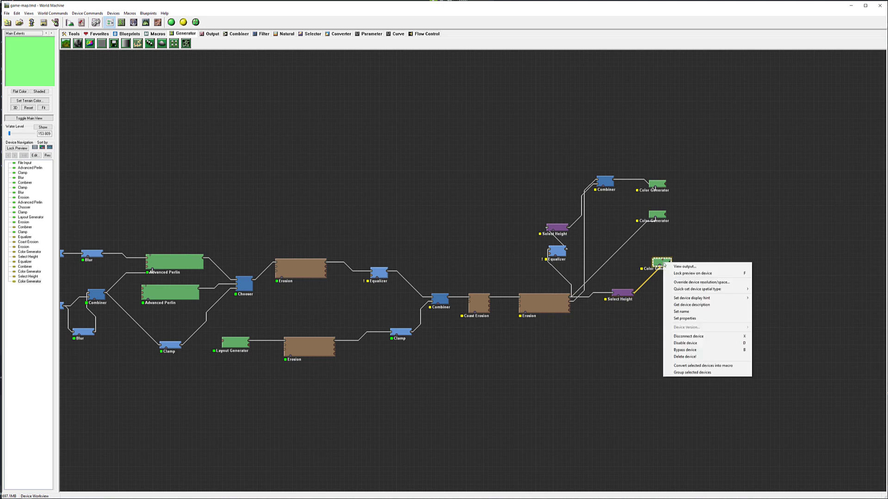
{"action": "left_click", "coordinate": [702, 272]}
- Set the new Select Height's maximum to 164.063 m and invert its selection
{"action": "double_click", "coordinate": [622, 292]}
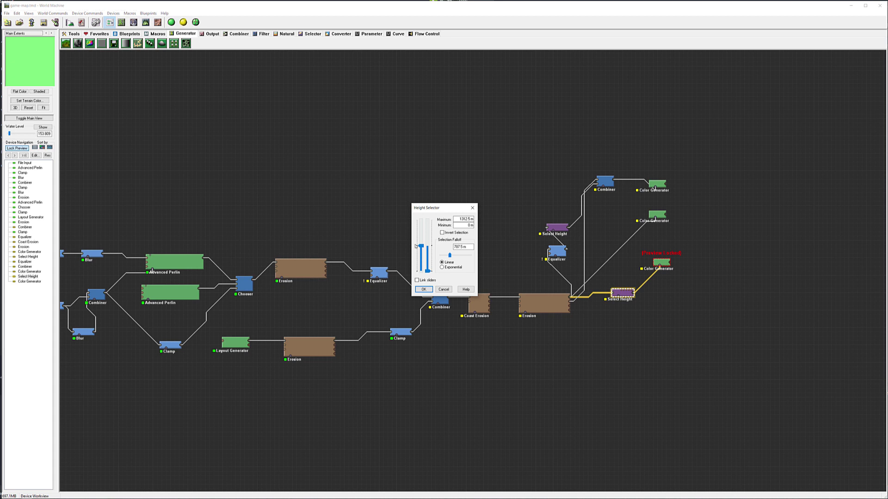
{"action": "left_click_drag", "start_coordinate": [415, 246], "coordinate": [421, 269]}
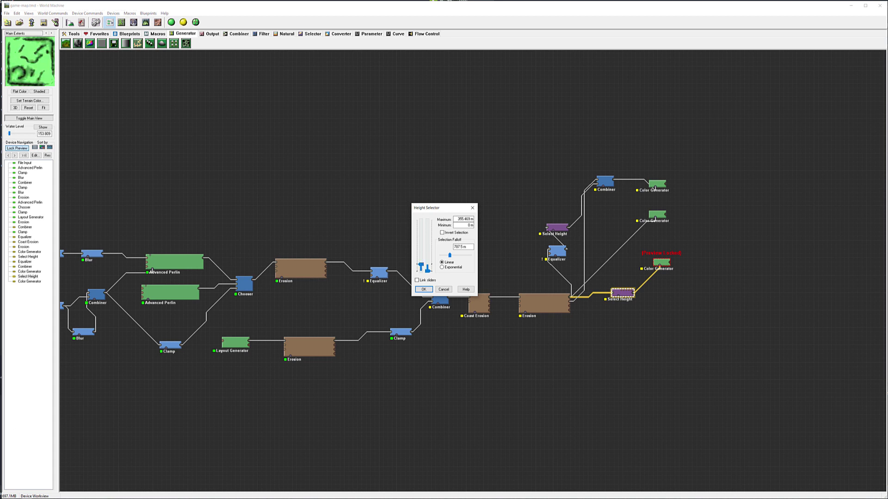
{"action": "left_click", "coordinate": [153, 271]}
{"action": "left_click", "coordinate": [452, 233]}
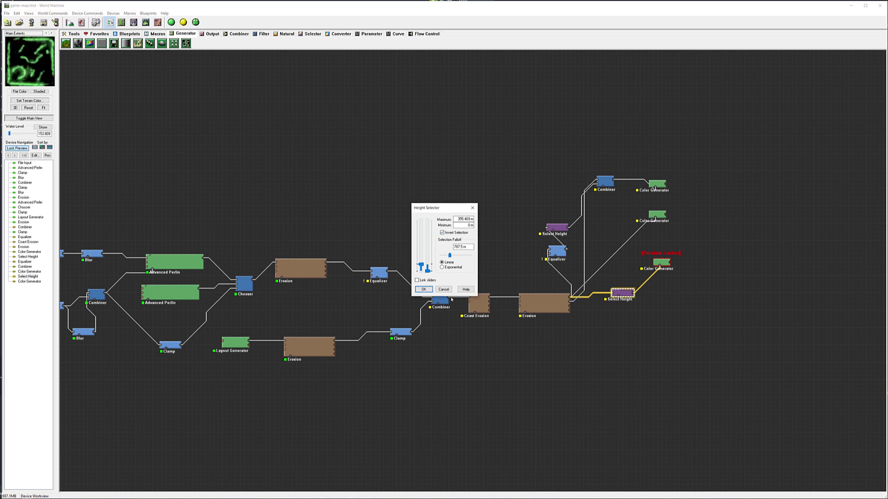
{"action": "mouse_move", "coordinate": [424, 267]}
{"action": "left_mouse_down"}
{"action": "mouse_move", "coordinate": [420, 258]}
{"action": "mouse_move", "coordinate": [430, 268]}
{"action": "mouse_move", "coordinate": [420, 261]}
{"action": "mouse_move", "coordinate": [421, 271]}
{"action": "left_mouse_up"}
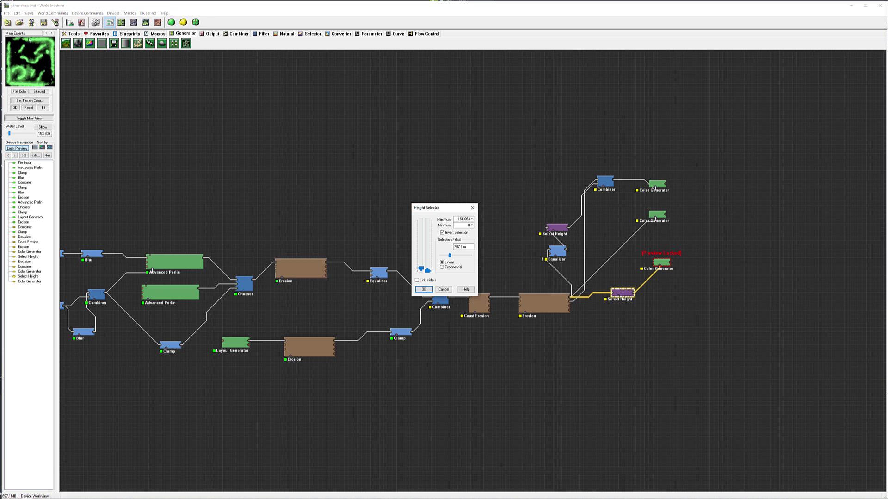
{"action": "left_click_drag", "start_coordinate": [422, 269], "coordinate": [422, 269]}
{"action": "left_click", "coordinate": [422, 290]}
- Stack the blue and green Color Generators in an evenly spaced column beneath the red one
{"action": "left_click_drag", "start_coordinate": [669, 262], "coordinate": [657, 210]}
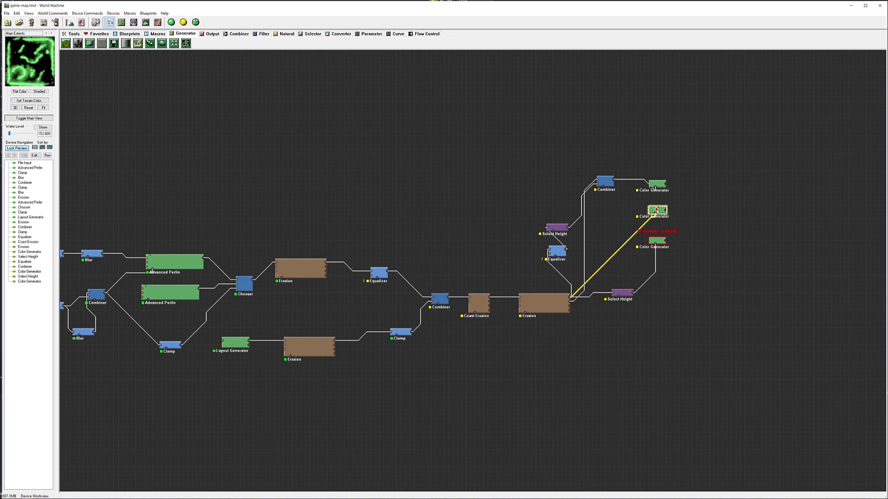
{"action": "left_click_drag", "start_coordinate": [657, 240], "coordinate": [657, 236]}
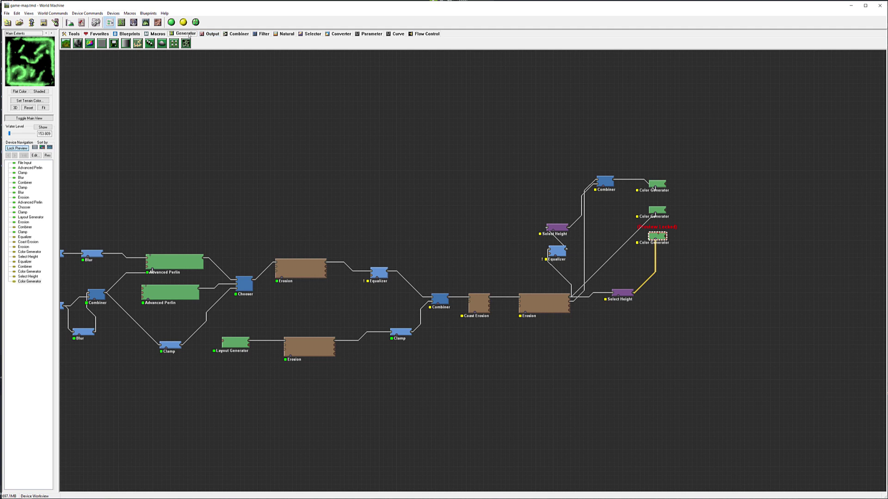
{"action": "left_click", "coordinate": [288, 34]}
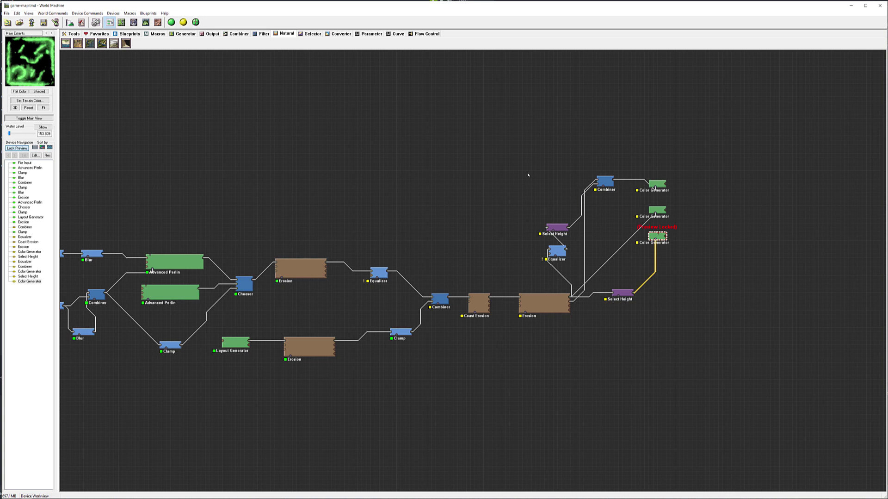
- Unlock the preview from the green Color Generator and preview the red, blue and green generators in turn
{"action": "left_click", "coordinate": [656, 183]}
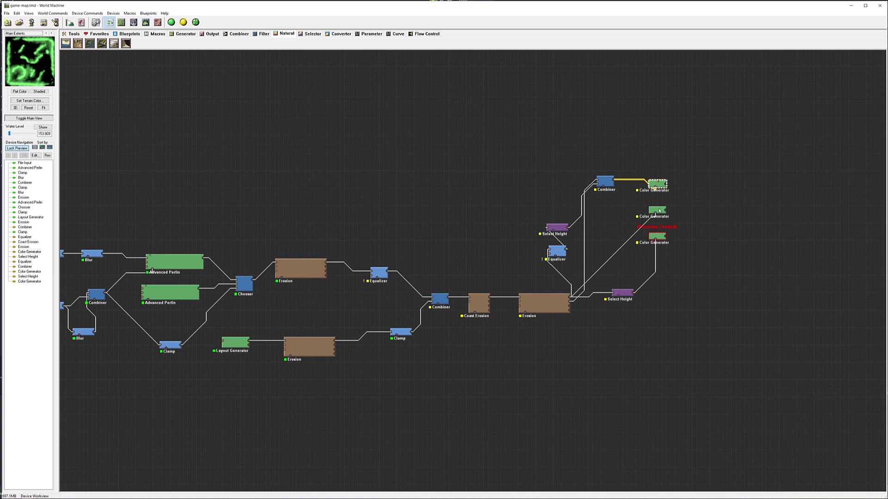
{"action": "right_click", "coordinate": [658, 235]}
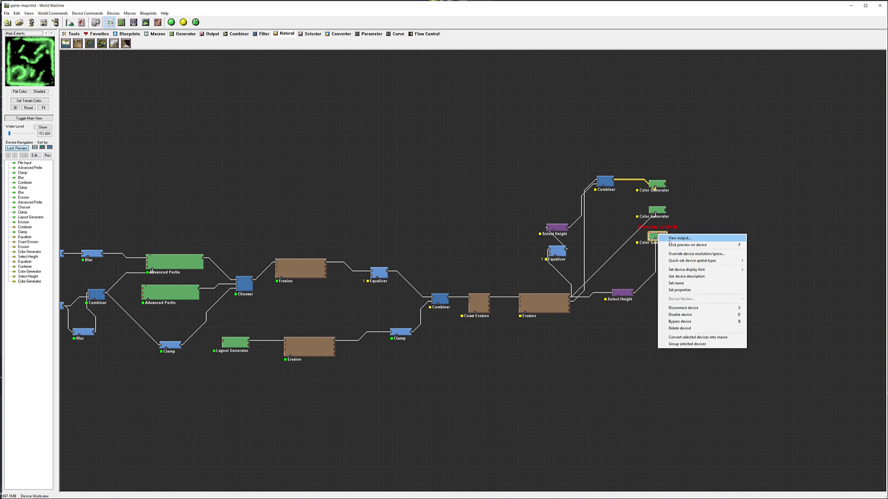
{"action": "left_click", "coordinate": [695, 245]}
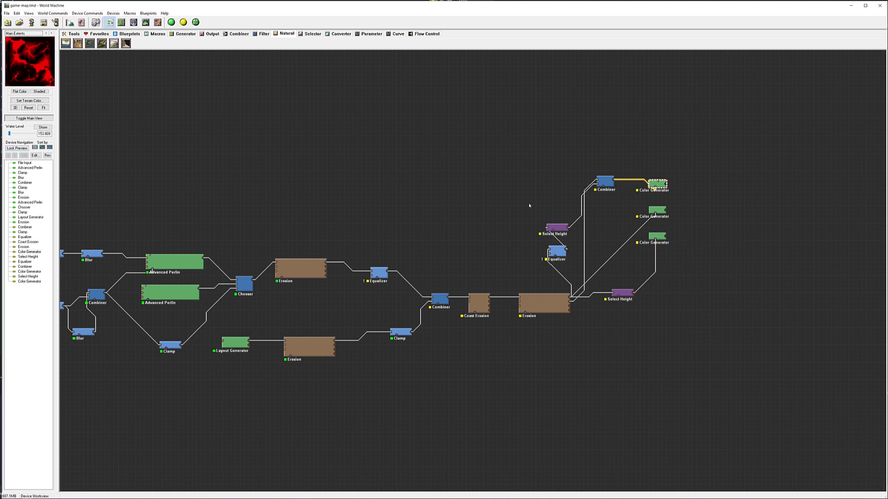
{"action": "left_click", "coordinate": [656, 211]}
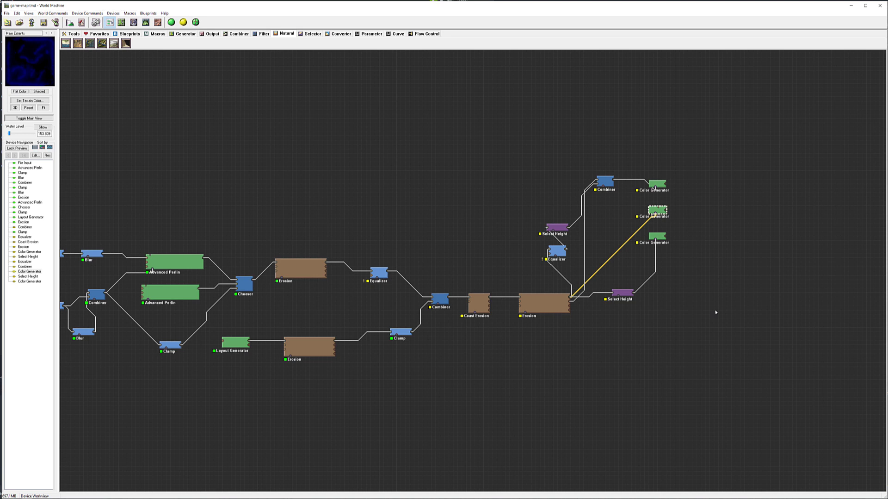
{"action": "left_click", "coordinate": [658, 236]}
- Change the third Color Generator's color to pure green, RGB 0, 255, 0
{"action": "double_click", "coordinate": [657, 236]}
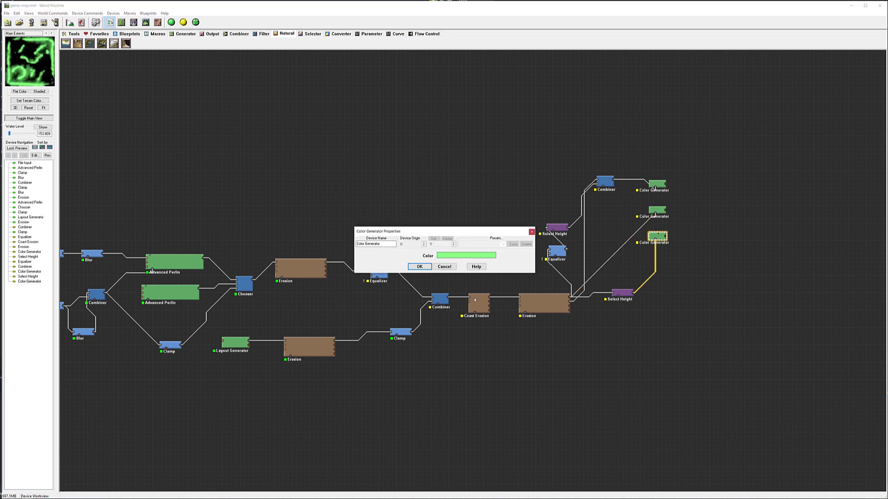
{"action": "left_click", "coordinate": [483, 254]}
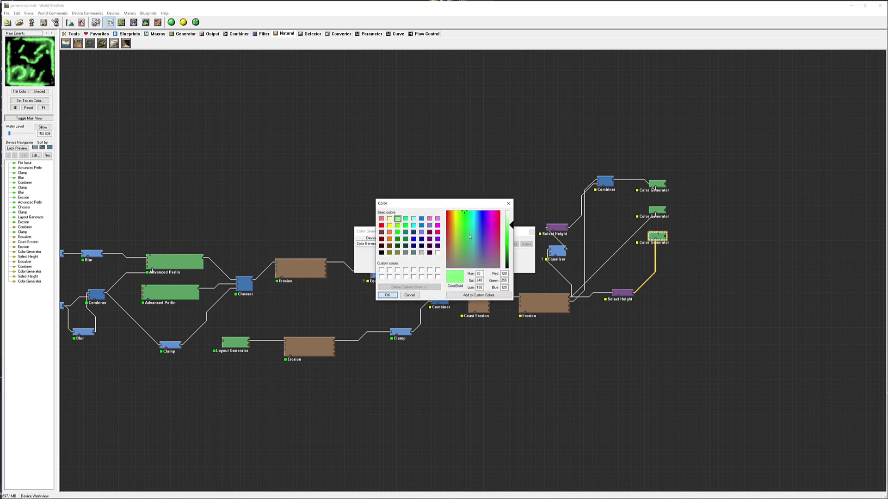
{"action": "left_click", "coordinate": [398, 233]}
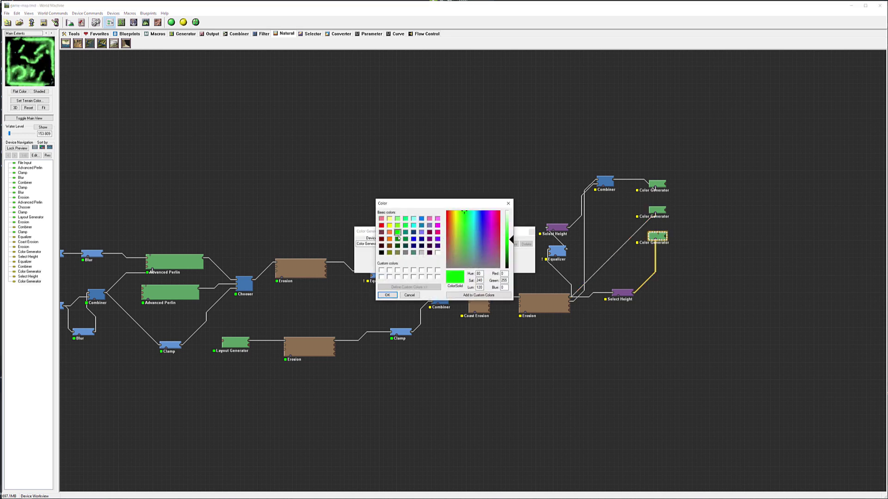
{"action": "left_click", "coordinate": [388, 295]}
{"action": "left_click", "coordinate": [419, 267]}
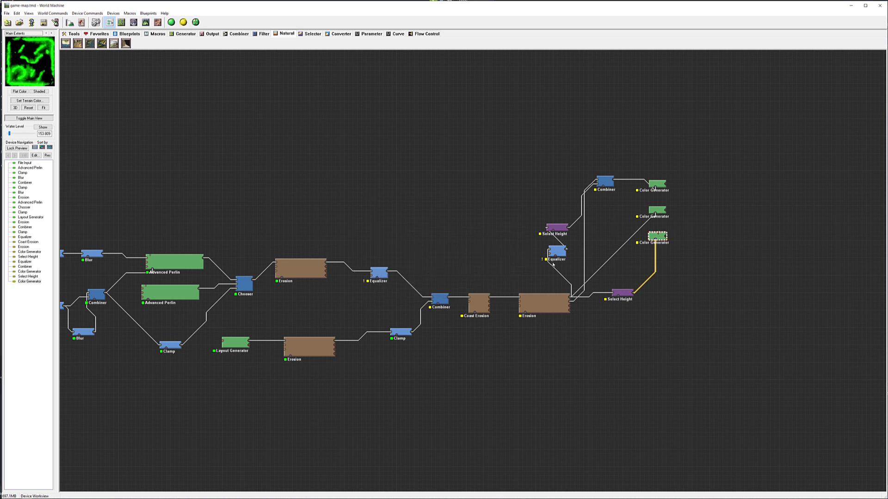
- Change the middle Color Generator's color from the basic color palette to cyan
{"action": "double_click", "coordinate": [657, 210]}
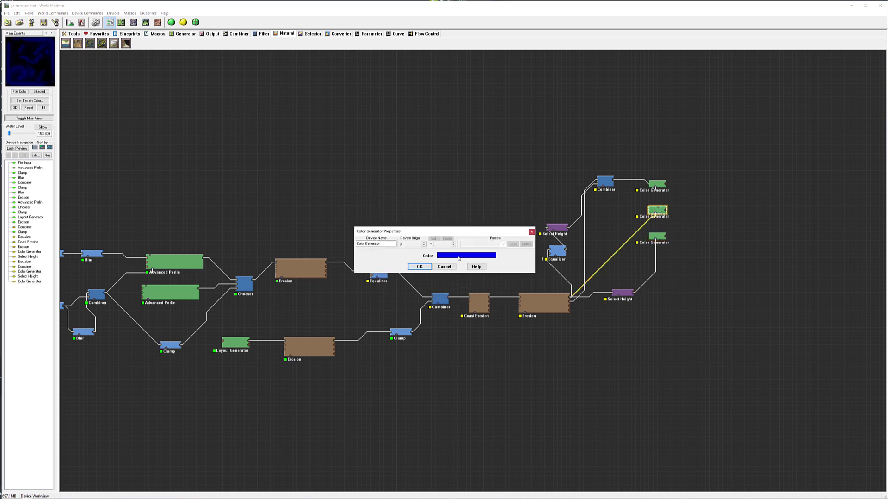
{"action": "left_click", "coordinate": [459, 258]}
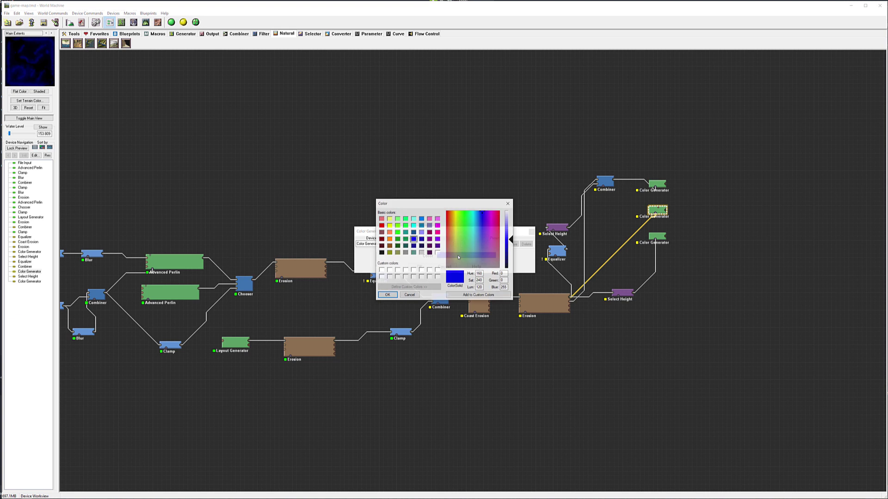
{"action": "left_click", "coordinate": [422, 218]}
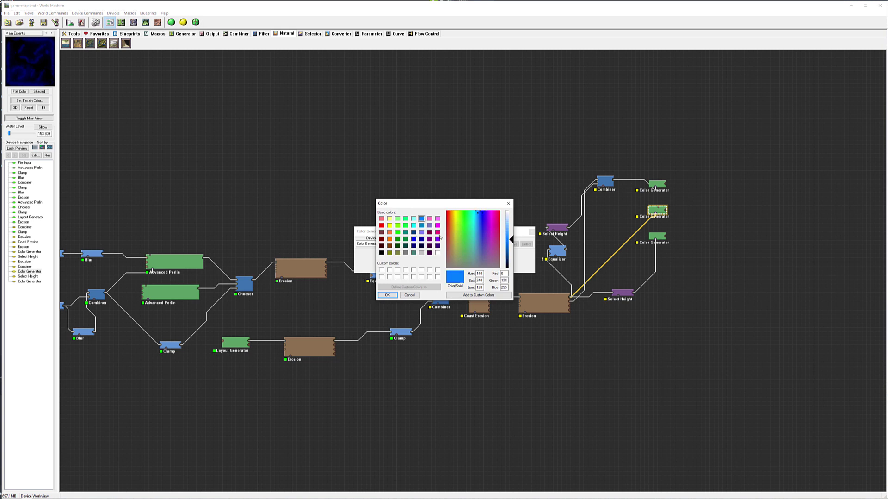
{"action": "left_click", "coordinate": [413, 225]}
{"action": "key", "text": "Return"}
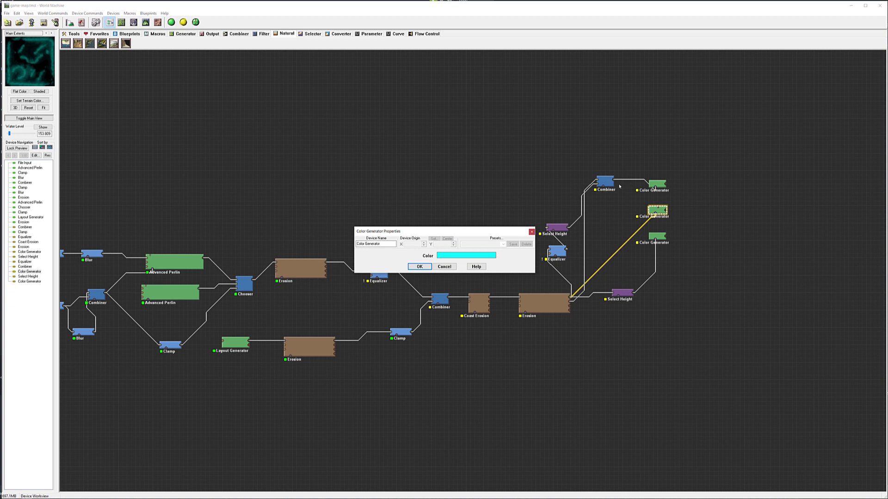
{"action": "left_click", "coordinate": [420, 266]}
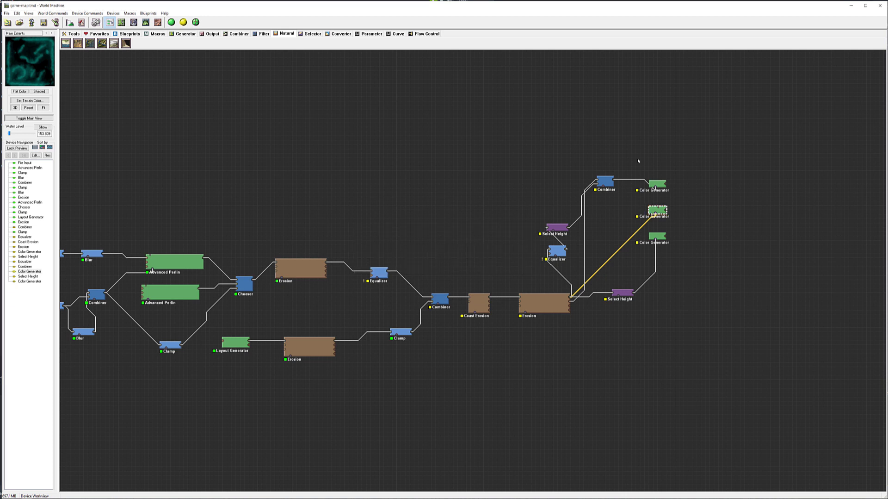
- Preview the red, cyan and green Color Generators in turn to compare their masked areas
{"action": "left_click", "coordinate": [657, 184]}
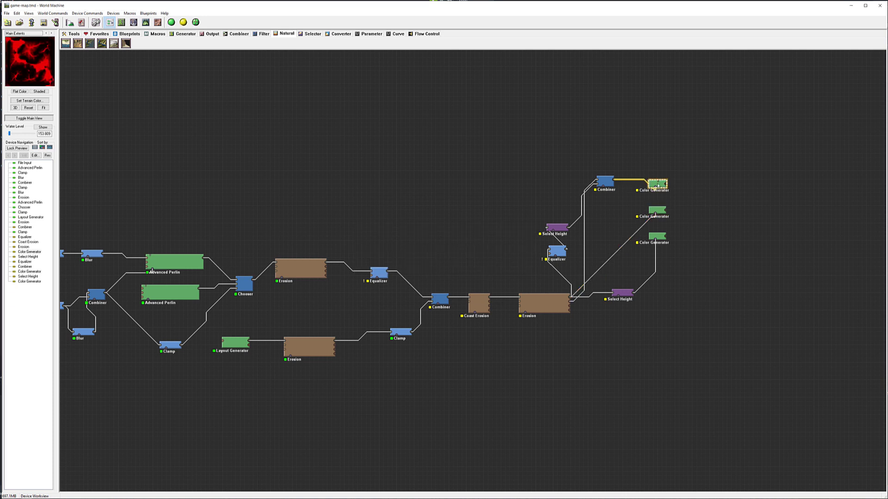
{"action": "key", "text": "Down"}
{"action": "key", "text": "Down"}
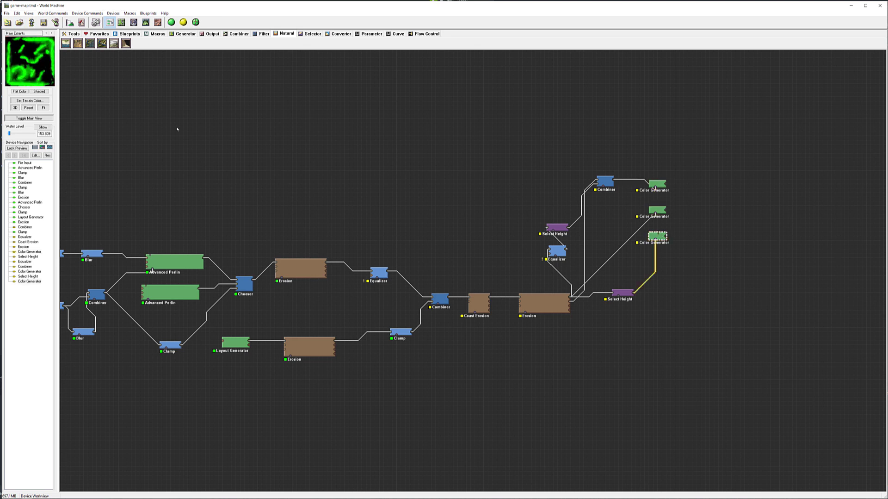
{"action": "key", "text": "Up"}
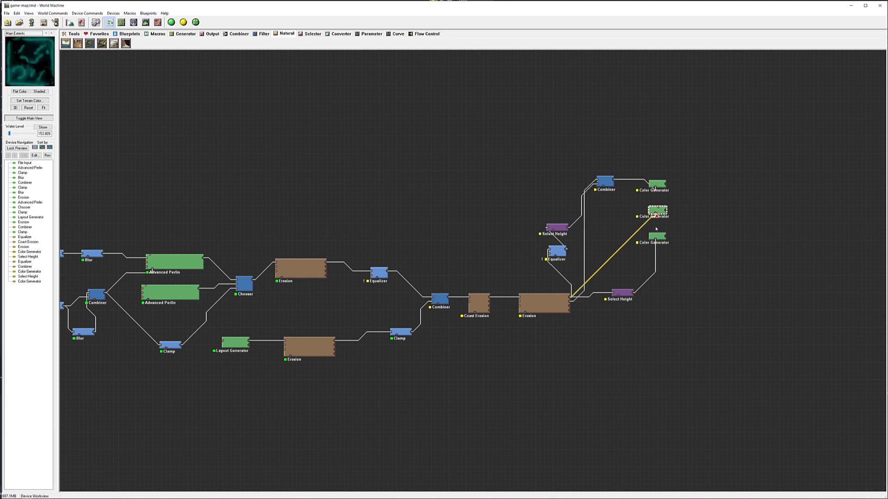
{"action": "key", "text": "Down"}
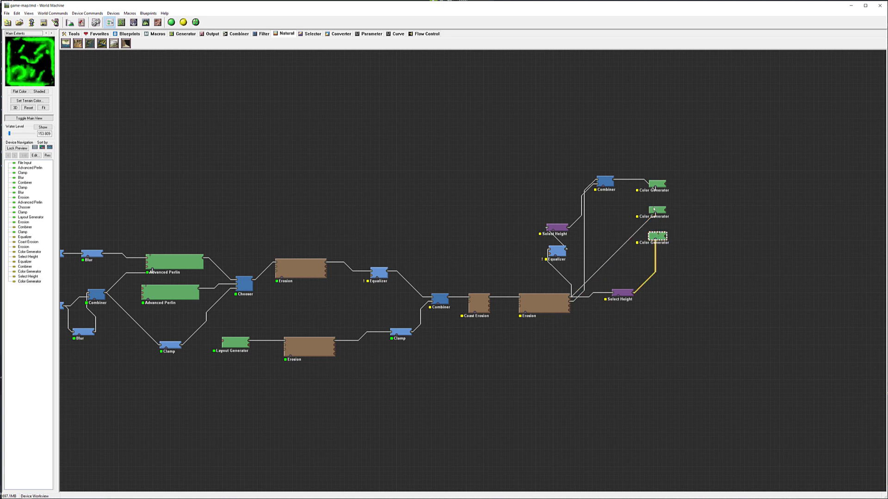
{"action": "left_click", "coordinate": [654, 209]}
{"action": "left_click", "coordinate": [657, 236]}
- Set the maximum of the Select Height feeding the green Color Generator to 464.844 m and compare the green and cyan previews
{"action": "left_click", "coordinate": [624, 292]}
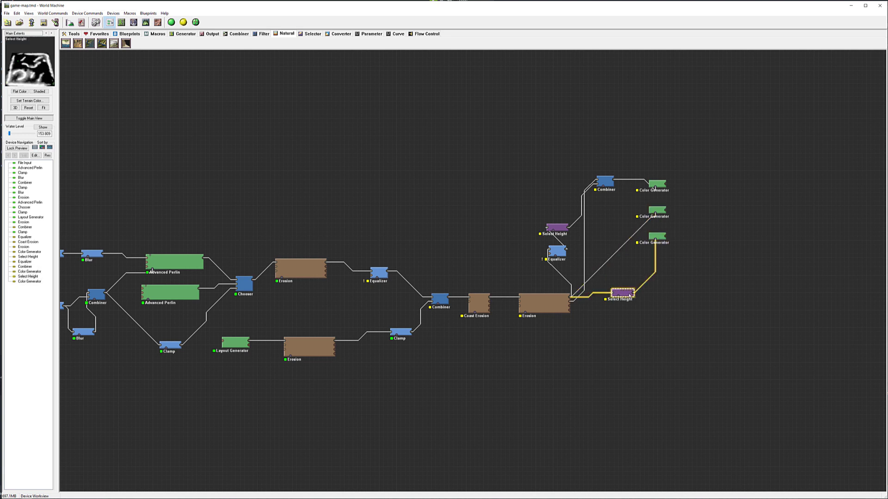
{"action": "double_click", "coordinate": [629, 294]}
{"action": "left_click_drag", "start_coordinate": [420, 268], "coordinate": [419, 264]}
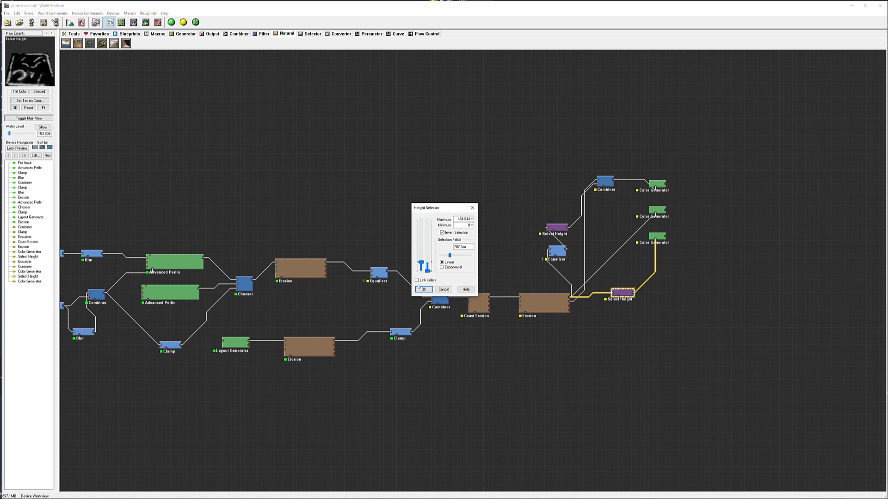
{"action": "left_click", "coordinate": [424, 288]}
{"action": "left_click", "coordinate": [659, 236]}
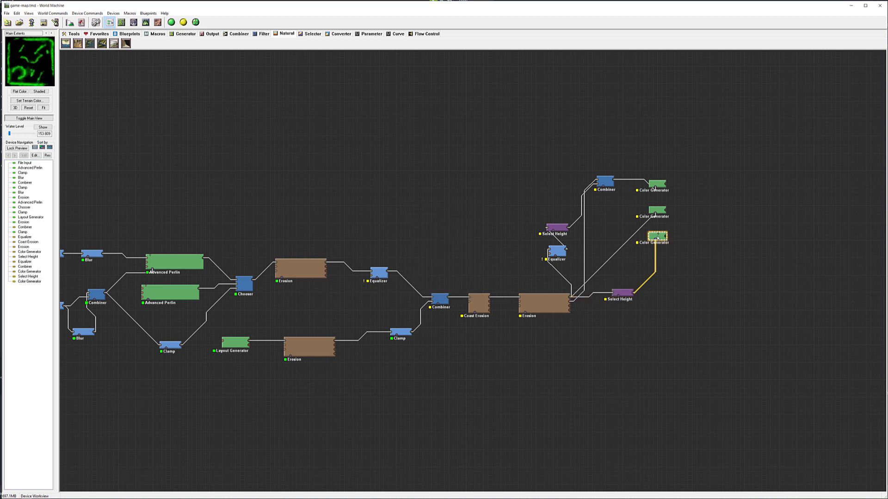
{"action": "left_click", "coordinate": [658, 210]}
{"action": "left_click", "coordinate": [659, 237]}
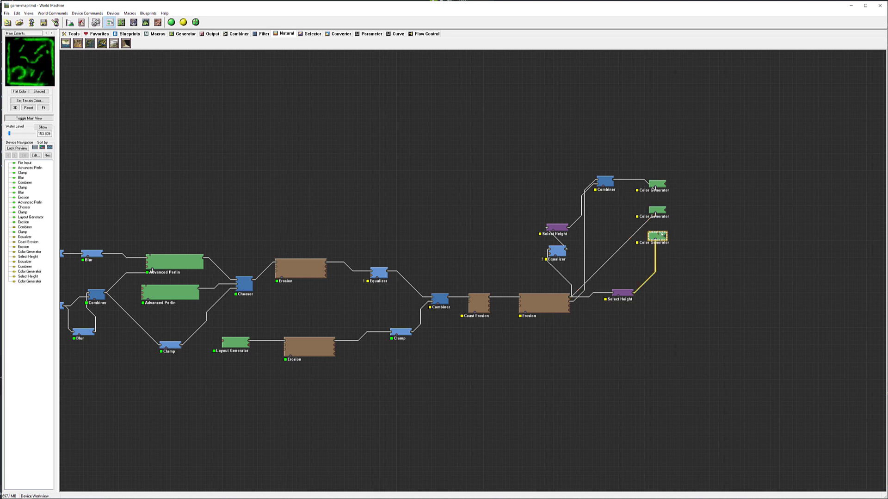